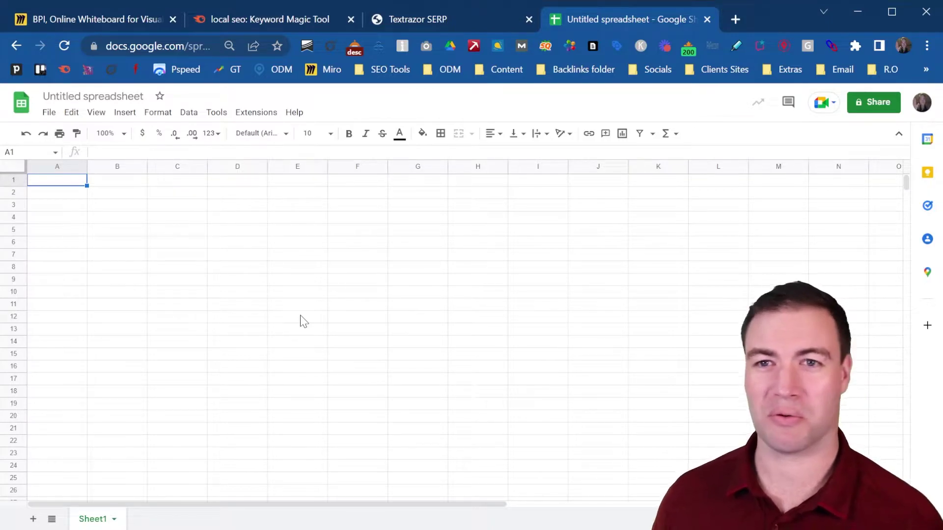
Search Google for 'bert google' in a new browser tab.
click(735, 19)
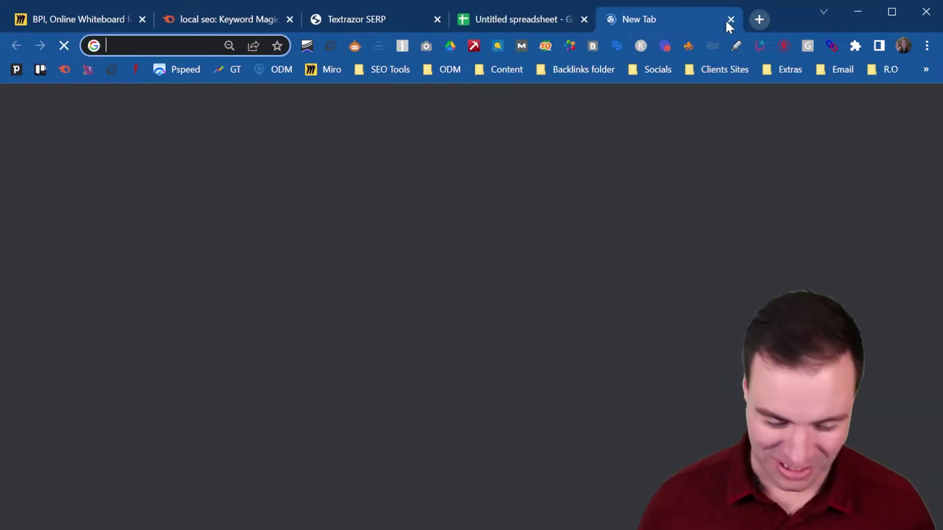
text(bert )
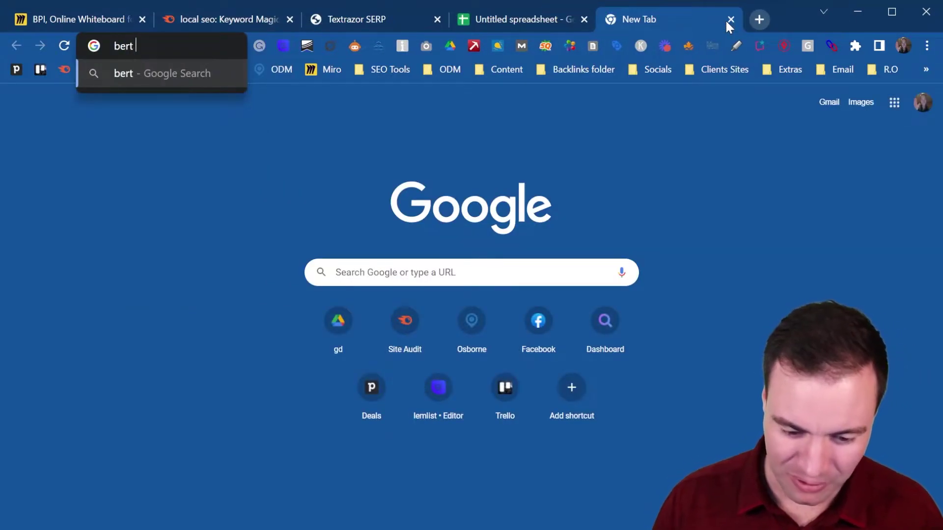
text(google)
key(Return)
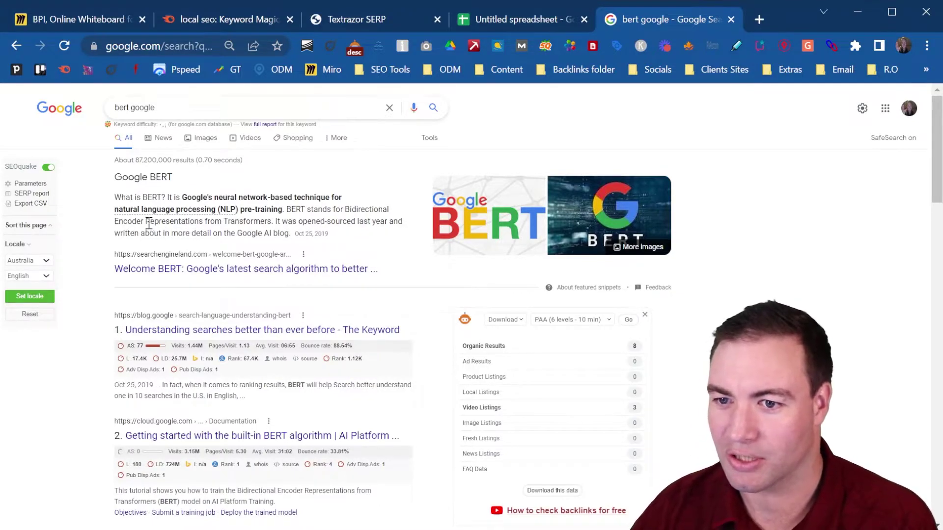
Highlight 'Representations from Transformers' in the BERT snippet, then close the results tab.
drag(145, 222, 277, 222)
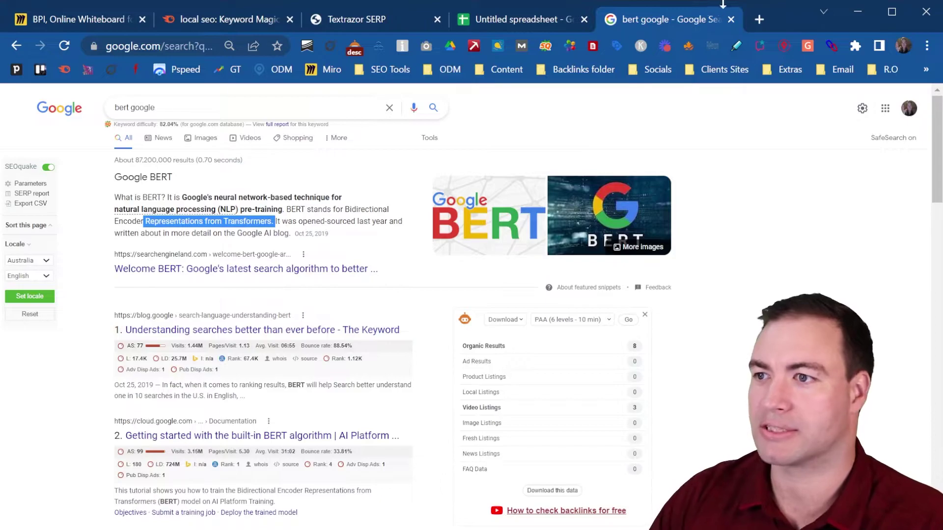
key(ctrl+w)
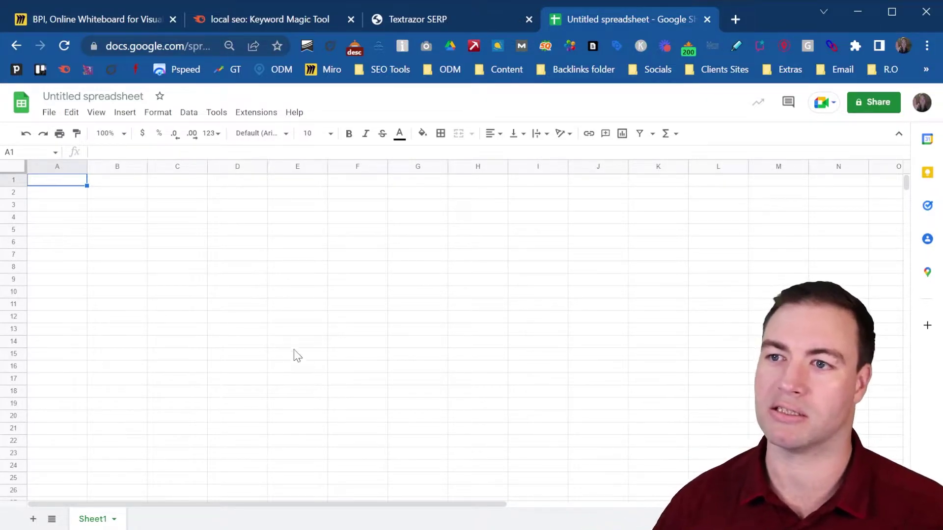
Run a Textrazor SERP entity search for 'seo' and close the Keyword Magic Tool tab.
click(438, 21)
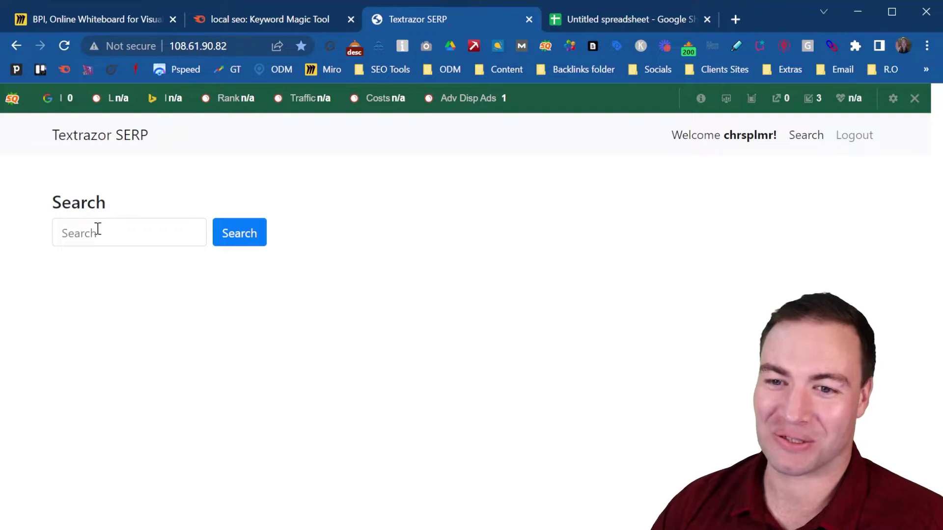
click(121, 241)
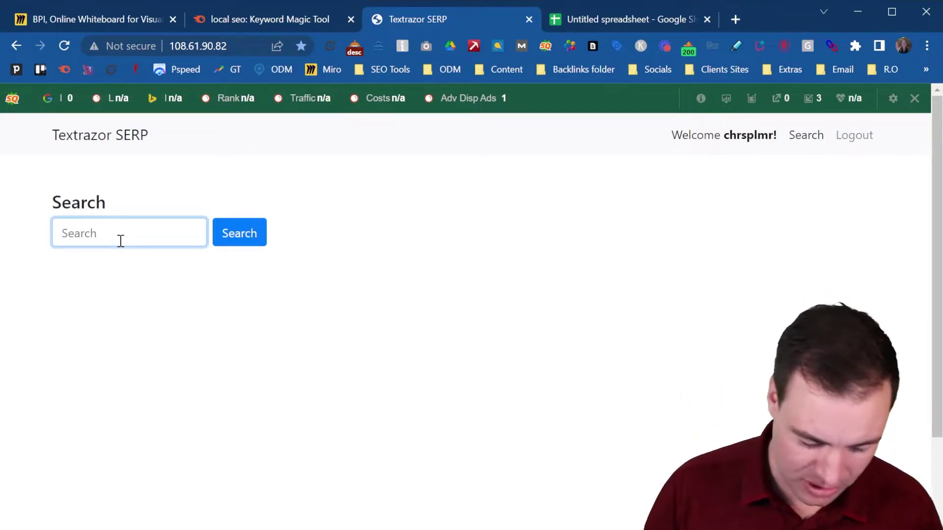
text(seo)
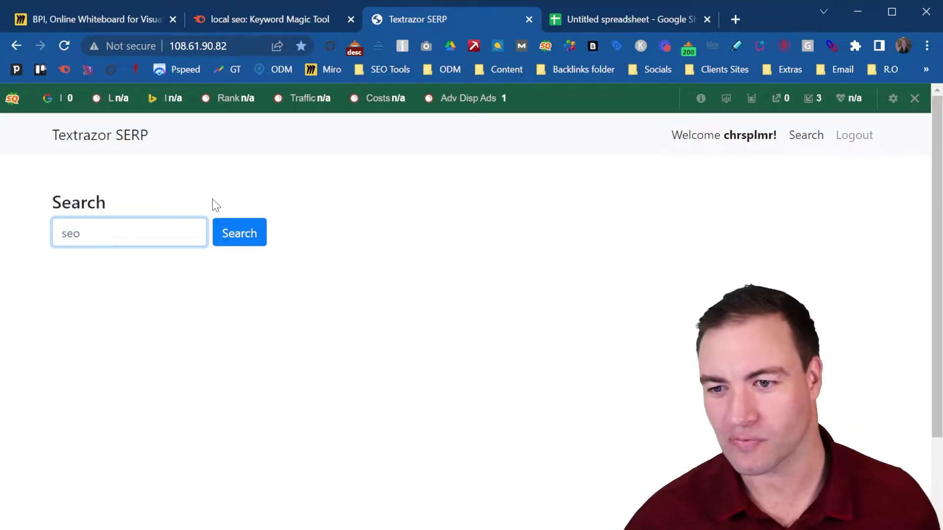
click(232, 236)
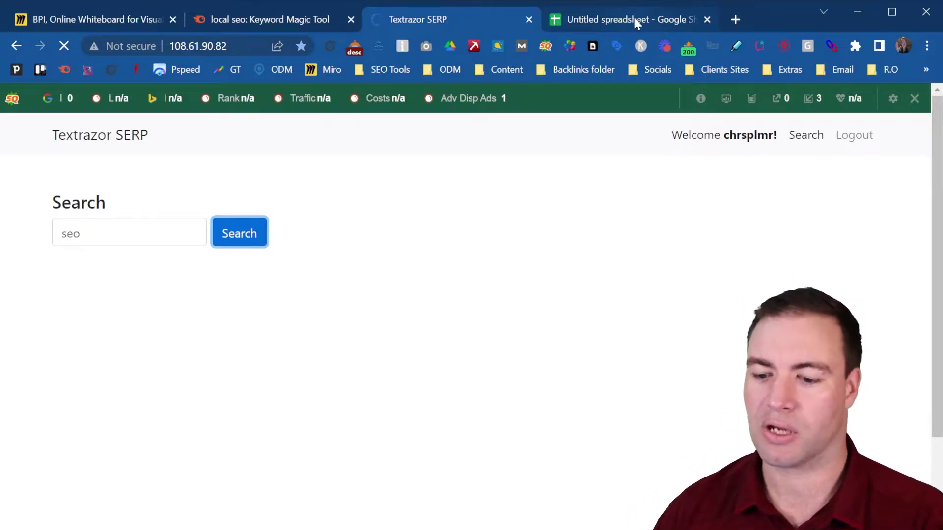
click(350, 20)
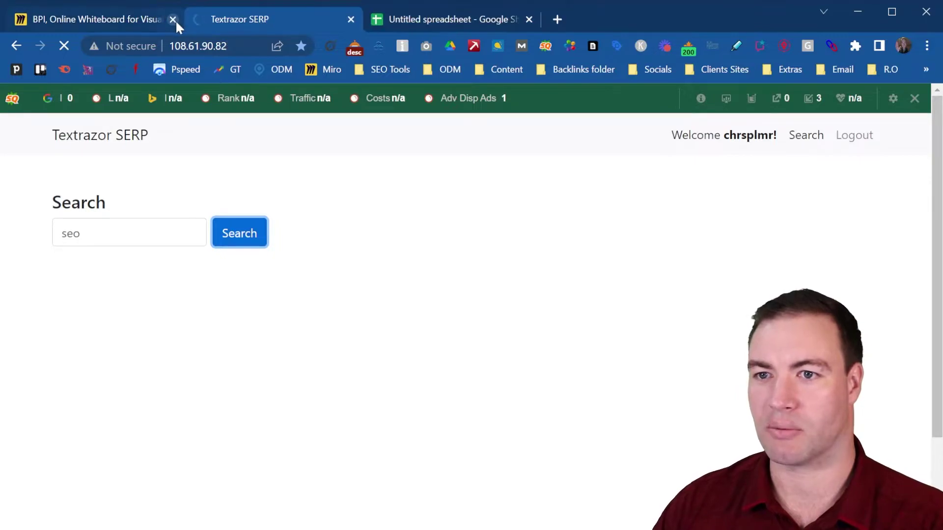
Close the BPI whiteboard tab, review the seo entity results, and export all 1434 as CSV.
click(173, 20)
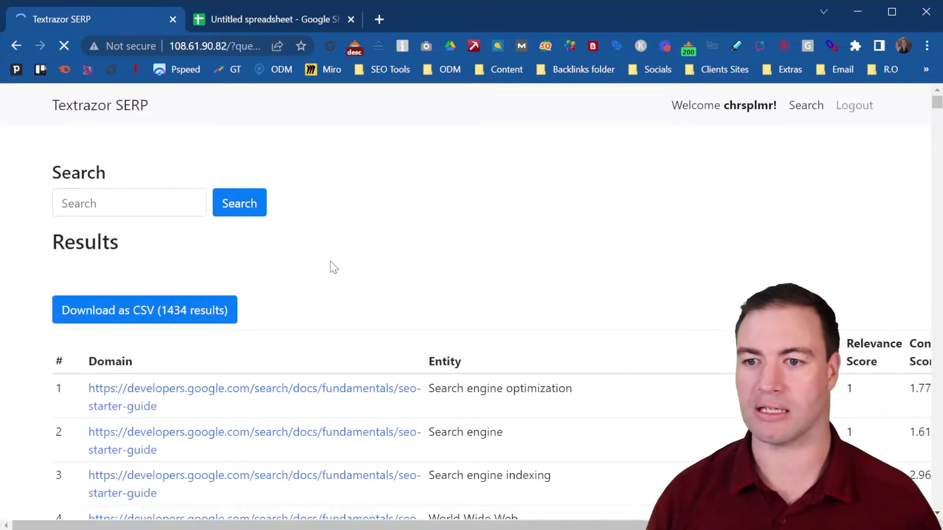
scroll(546, 373, down, 3)
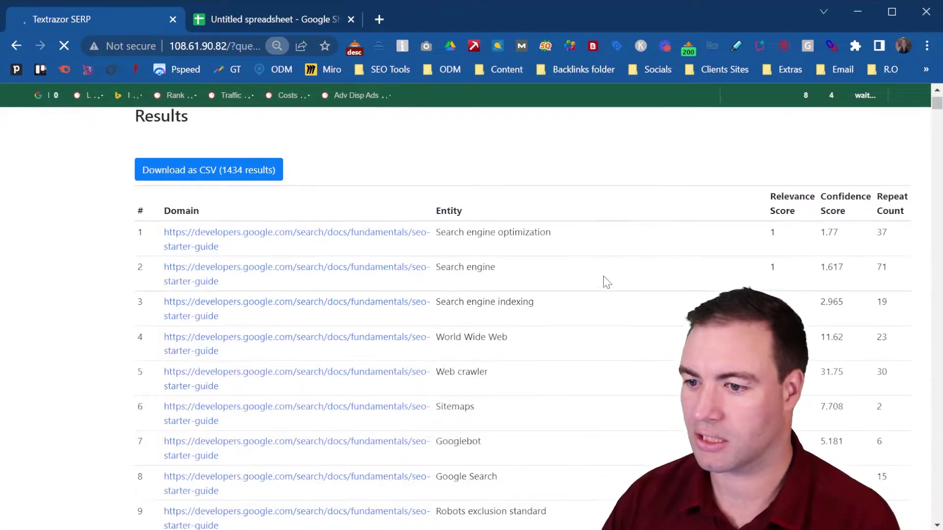
scroll(329, 235, down, 9)
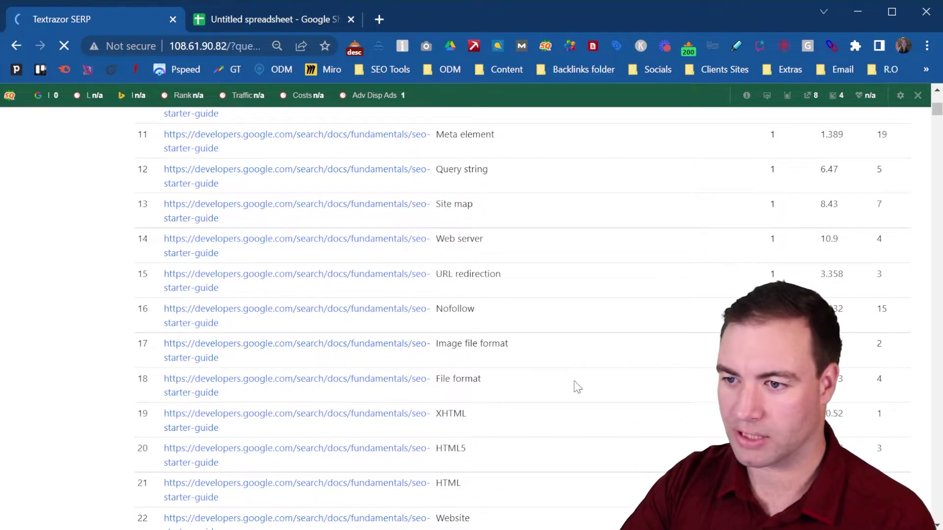
scroll(577, 388, down, 5)
scroll(577, 352, up, 15)
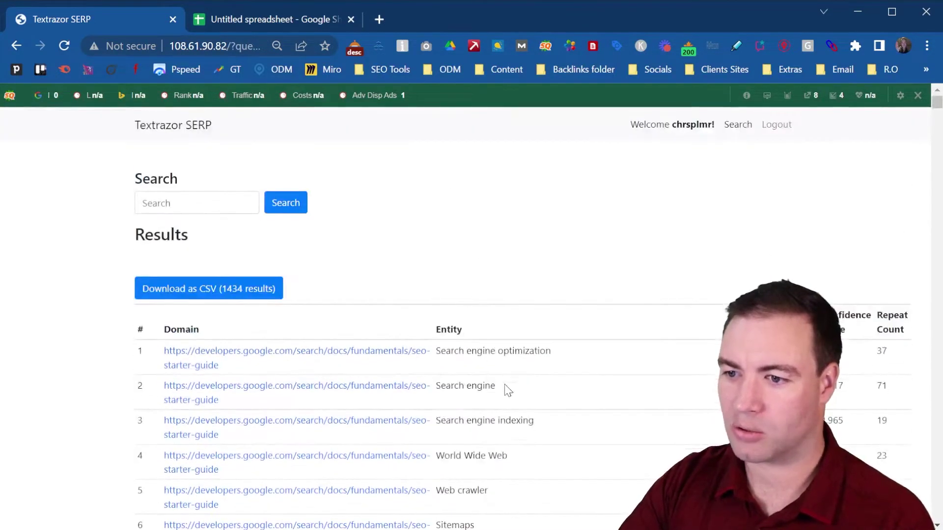
scroll(510, 344, down, 1)
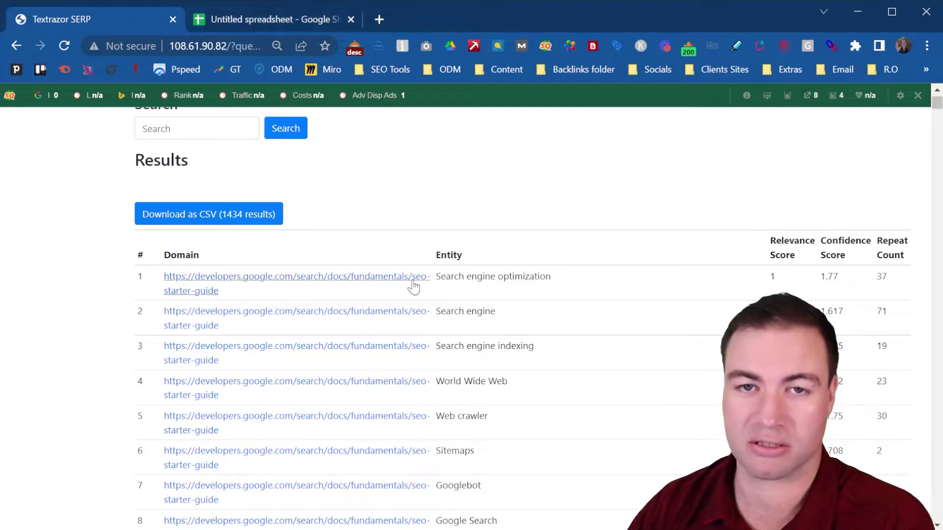
scroll(616, 348, down, 20)
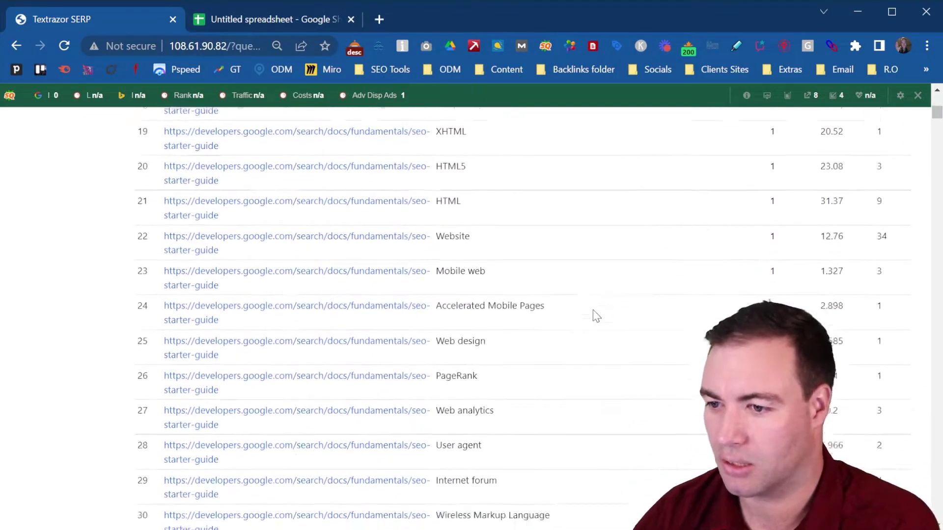
scroll(607, 307, down, 20)
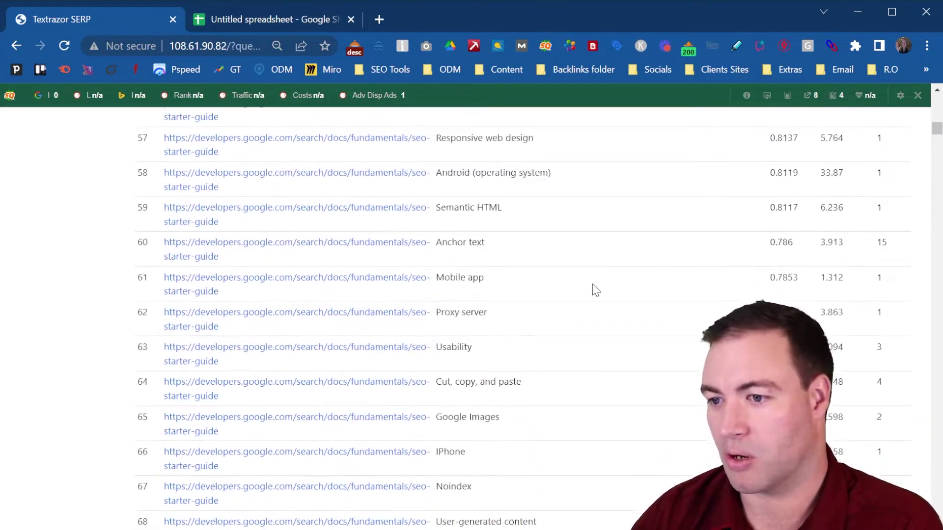
scroll(589, 287, down, 20)
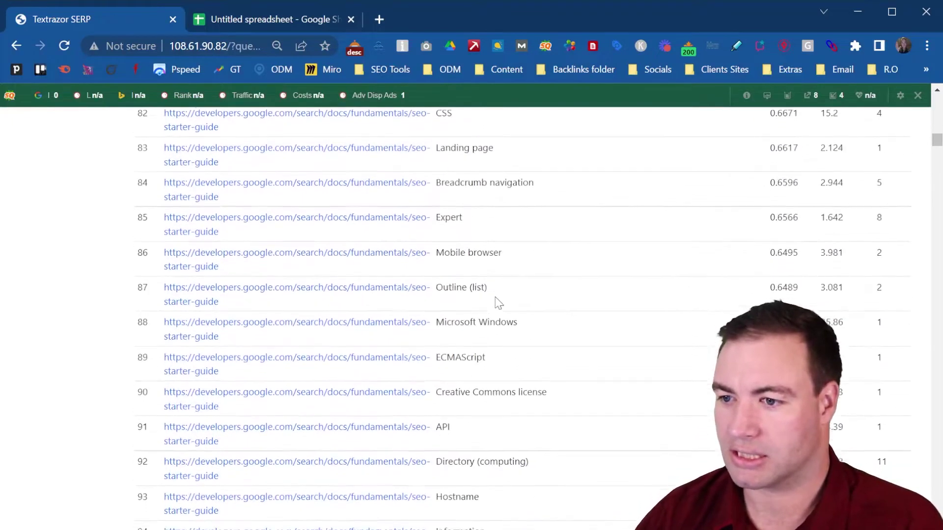
scroll(520, 275, down, 20)
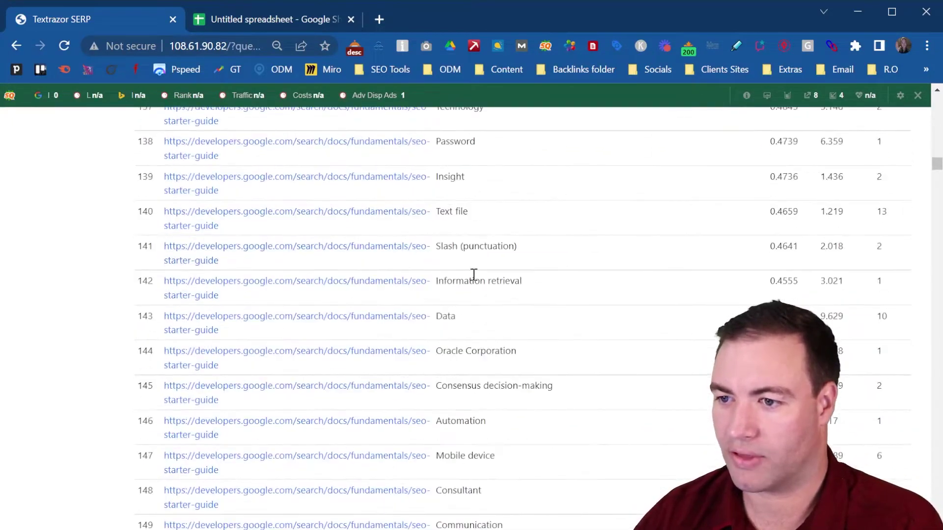
scroll(482, 320, down, 16)
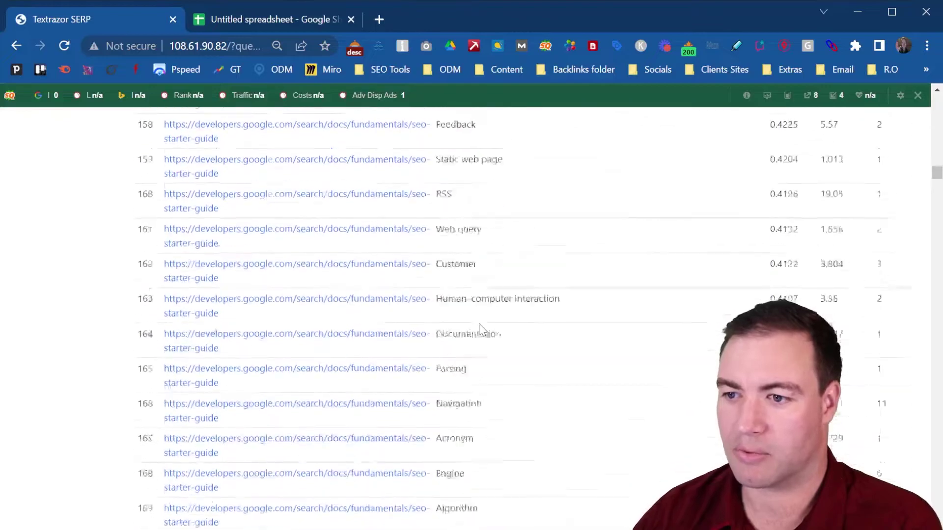
scroll(496, 324, up, 20)
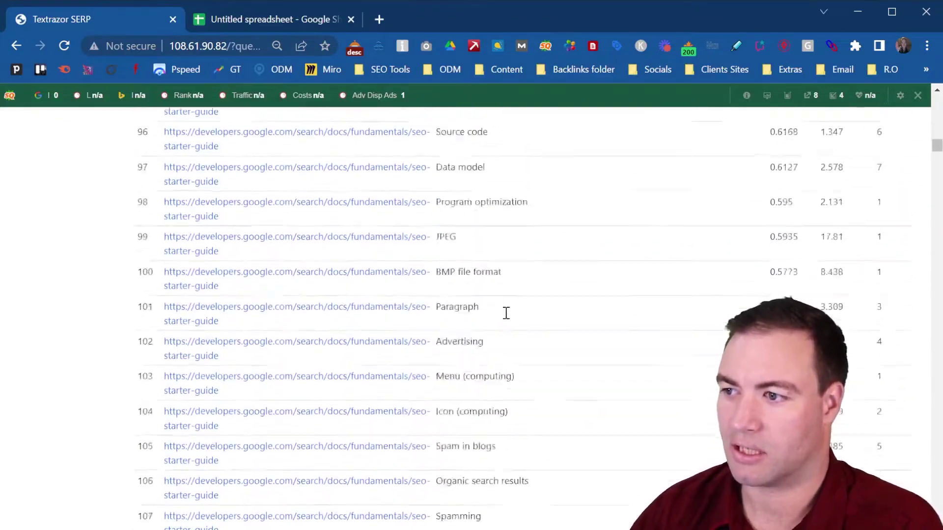
scroll(508, 319, up, 20)
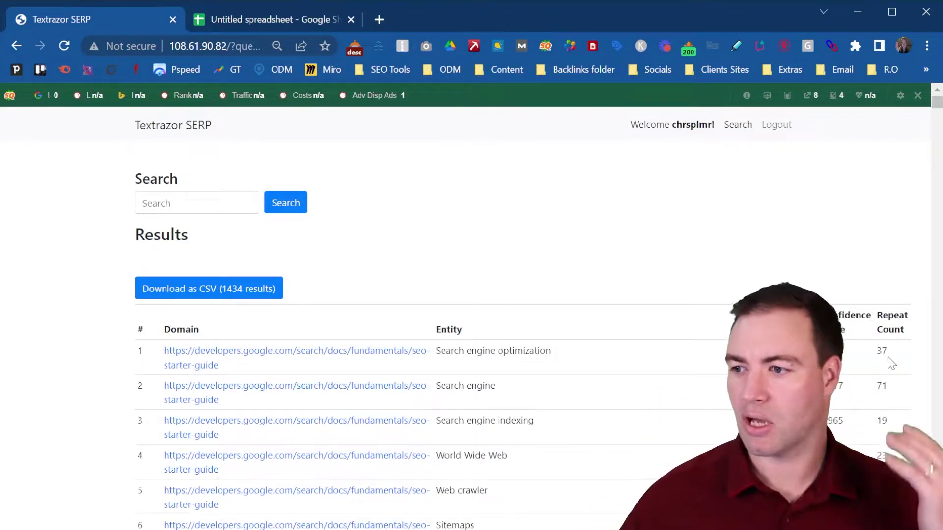
click(218, 289)
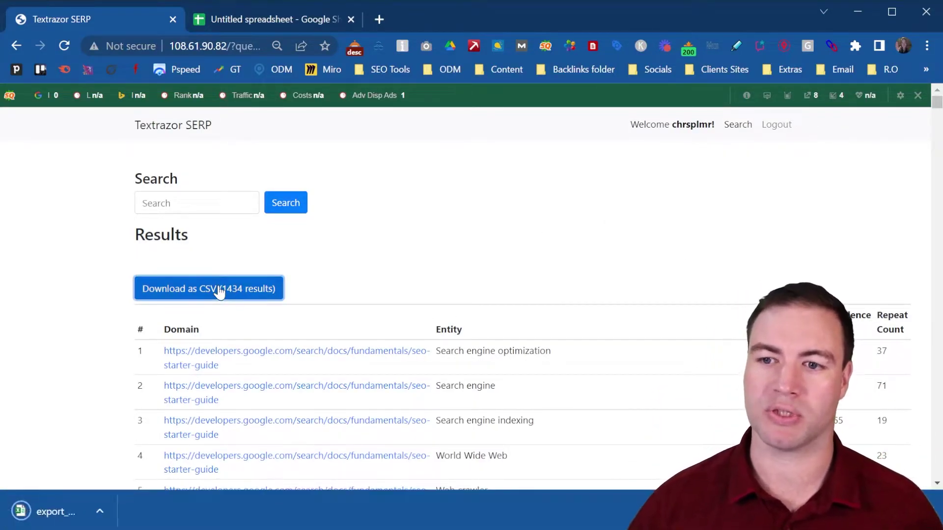
Import the downloaded Textrazor export CSV into the untitled spreadsheet, replacing its contents.
click(249, 18)
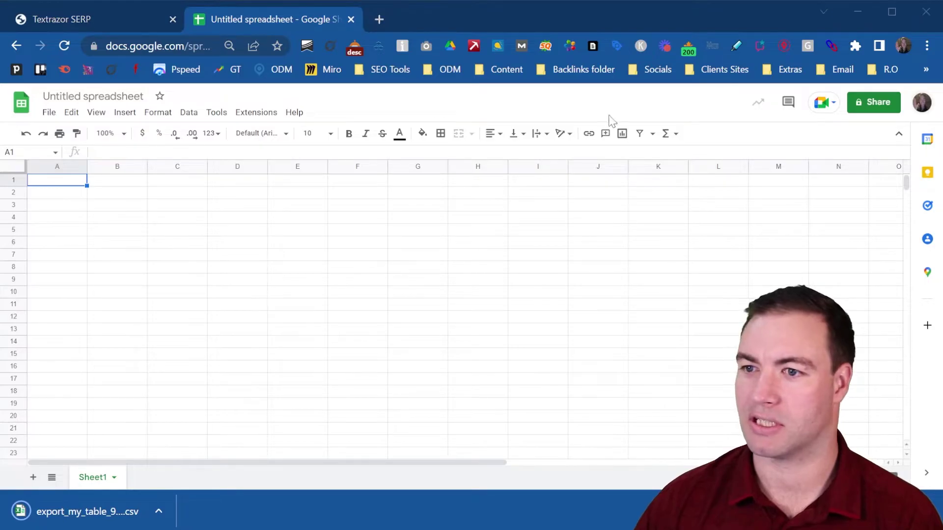
click(49, 113)
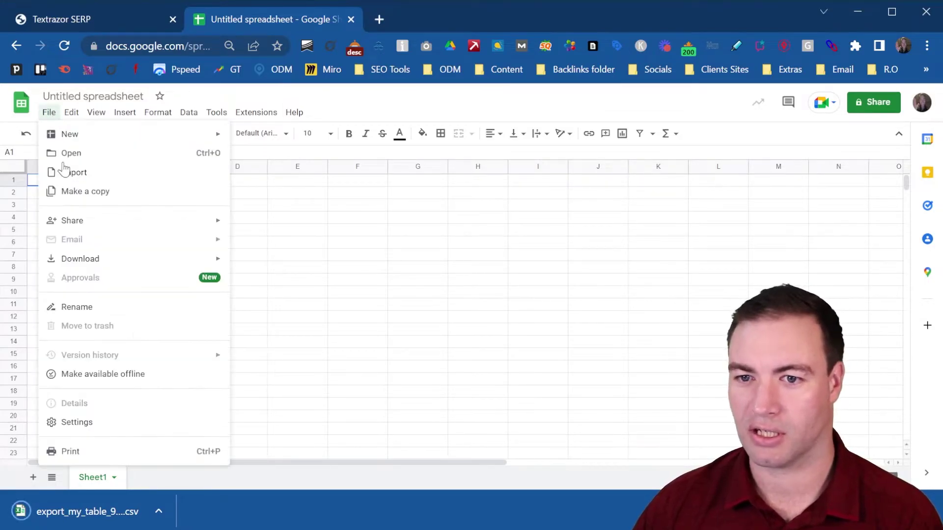
click(89, 175)
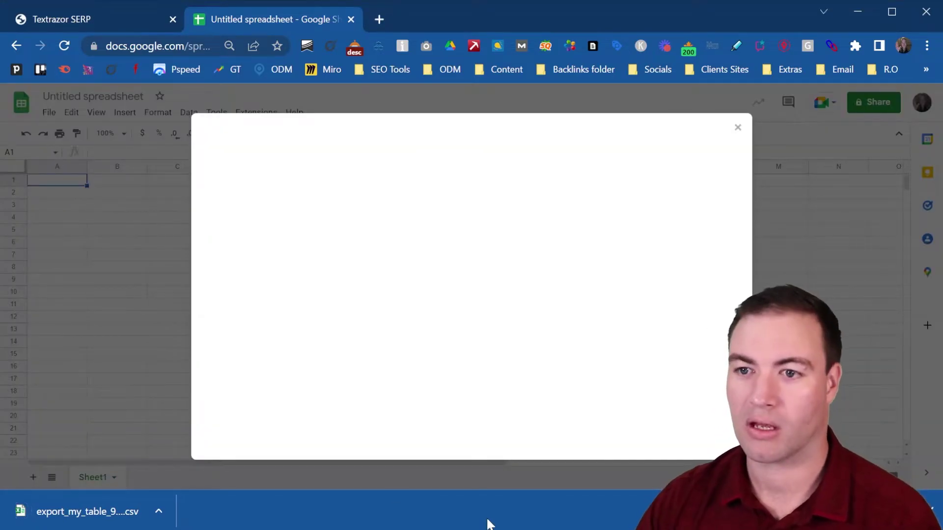
click(496, 166)
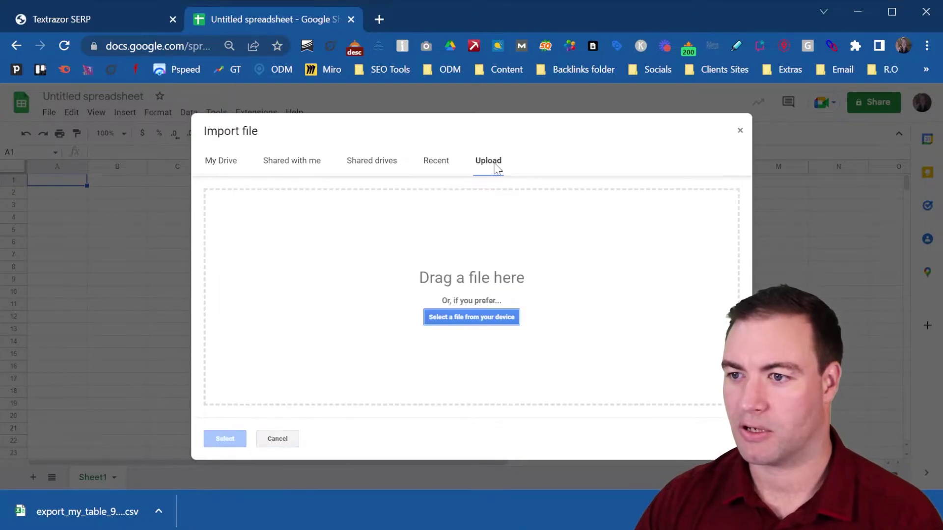
drag(115, 492, 455, 317)
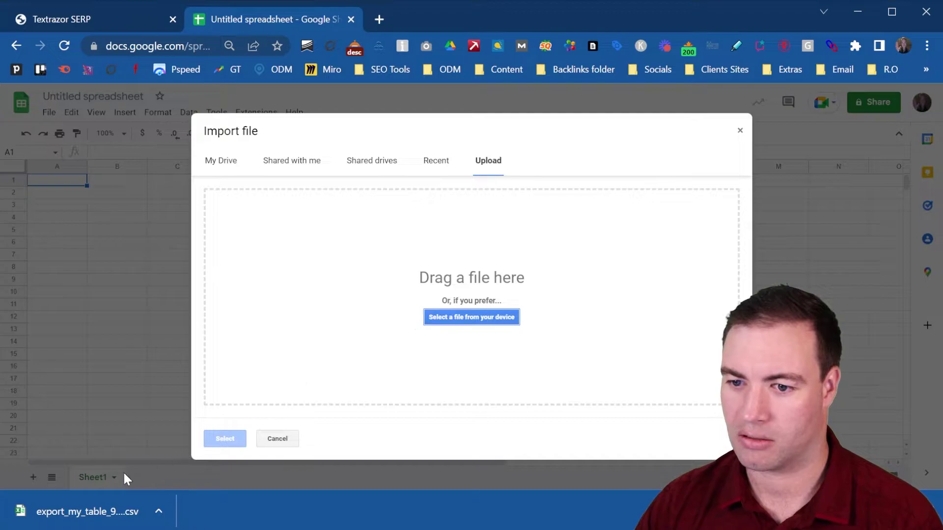
drag(84, 510, 480, 310)
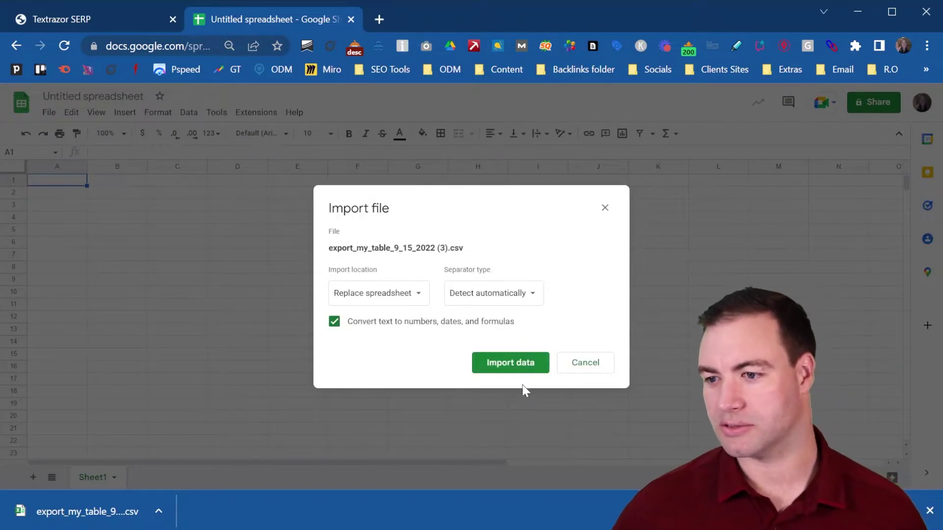
click(528, 368)
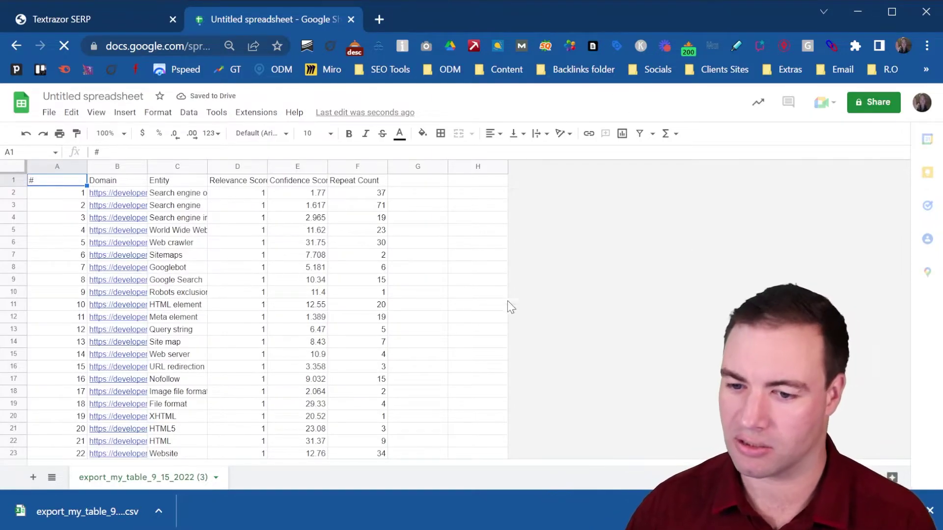
Create a pivot table on a new sheet from columns B:F of the imported data.
click(934, 512)
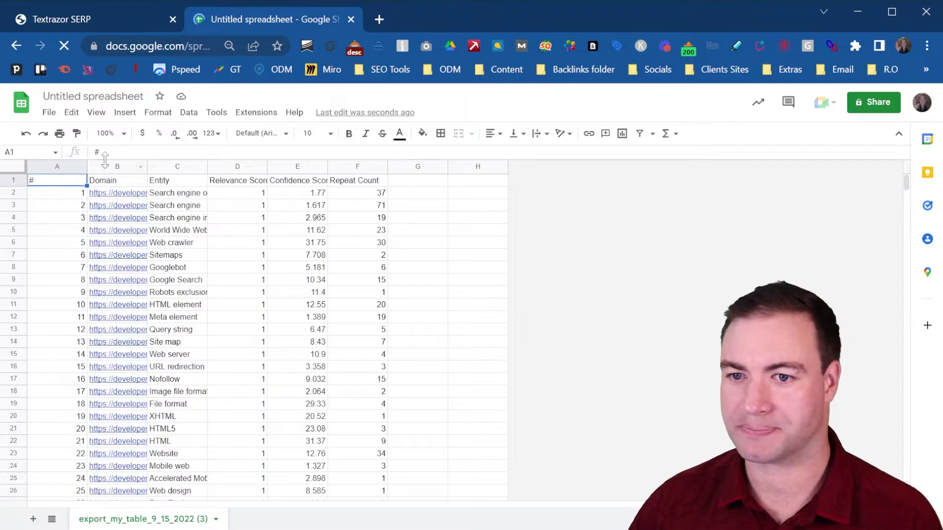
drag(115, 169, 357, 171)
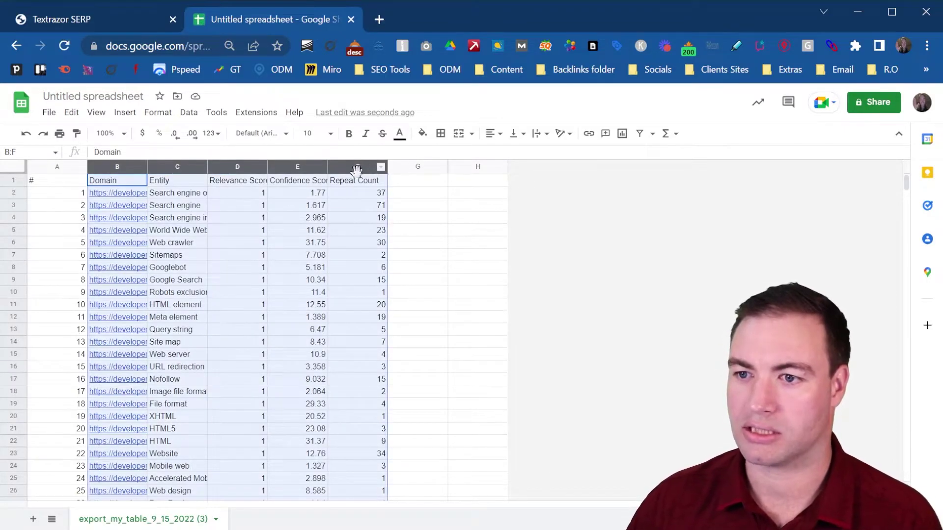
click(122, 114)
click(182, 250)
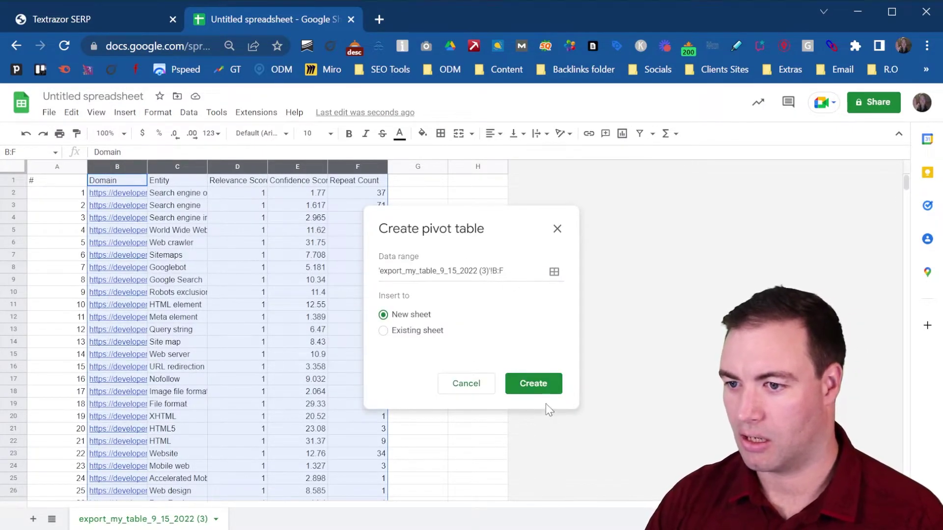
click(545, 391)
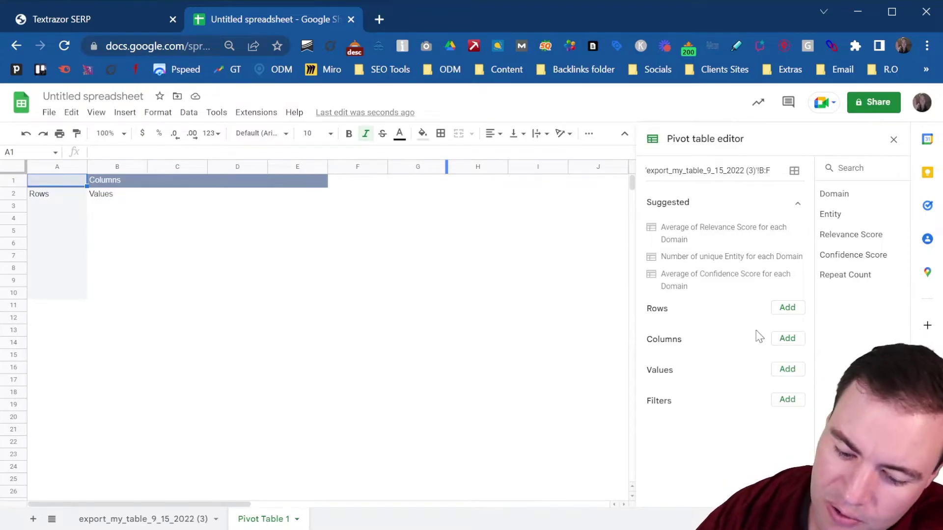
click(790, 310)
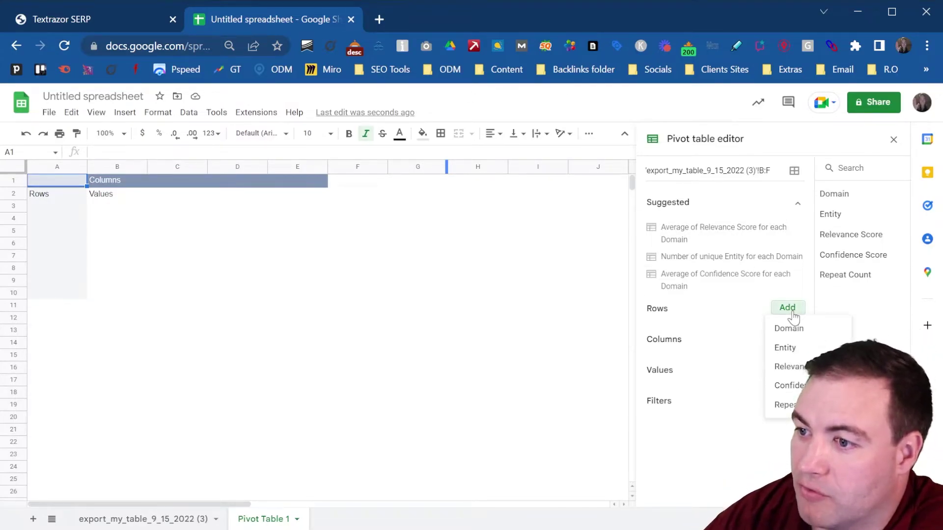
Group the pivot rows by Entity and show SUM of Repeat Count as values.
click(808, 348)
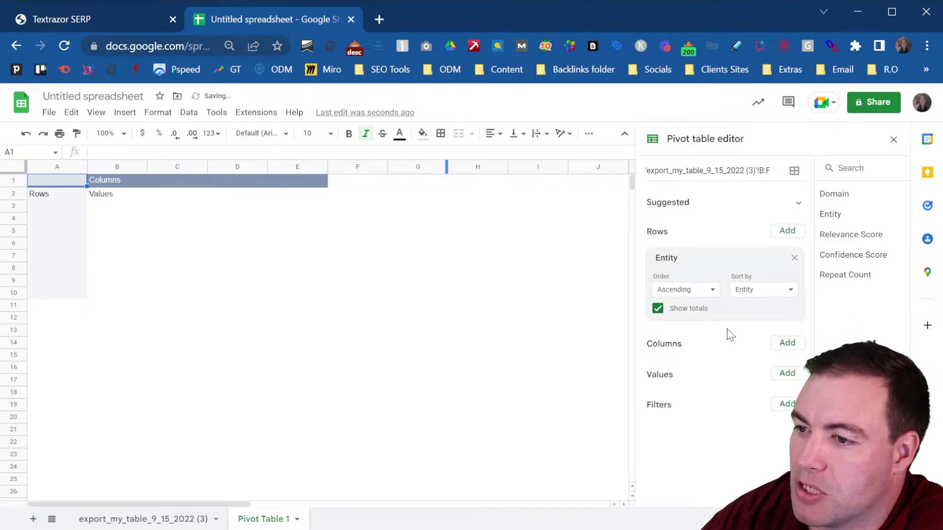
click(787, 375)
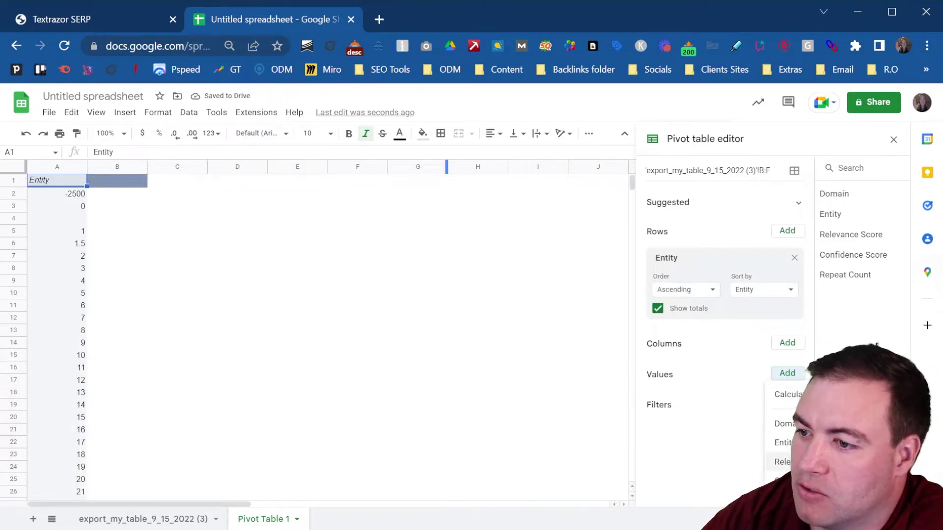
click(795, 500)
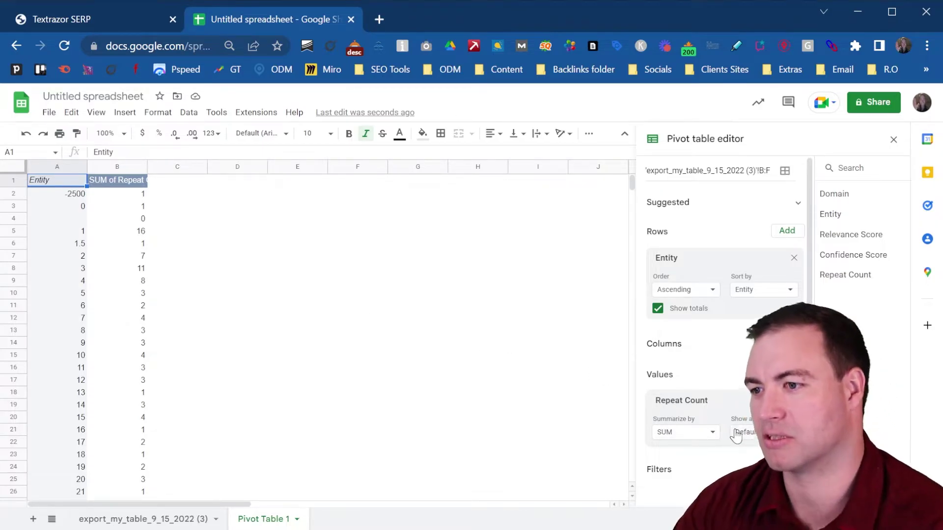
Sort entities by SUM of Repeat Count descending and widen columns A and B.
click(761, 290)
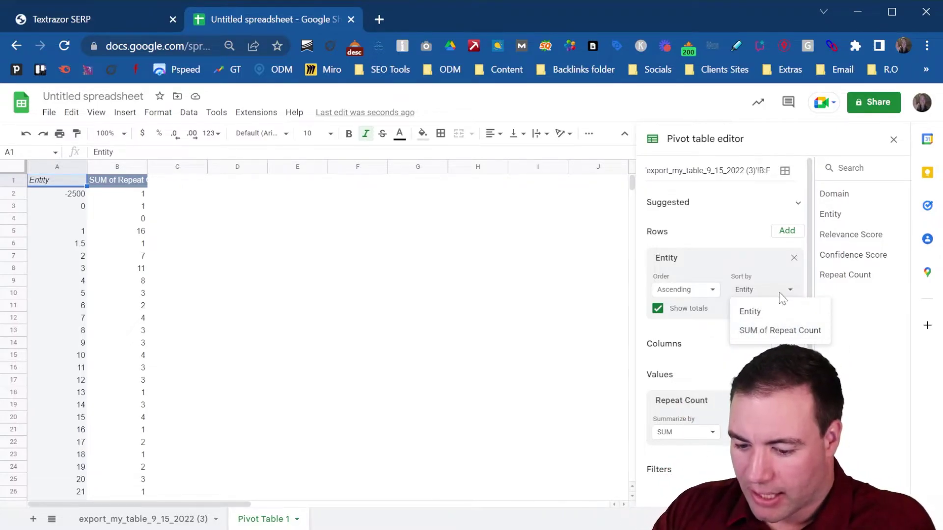
click(785, 330)
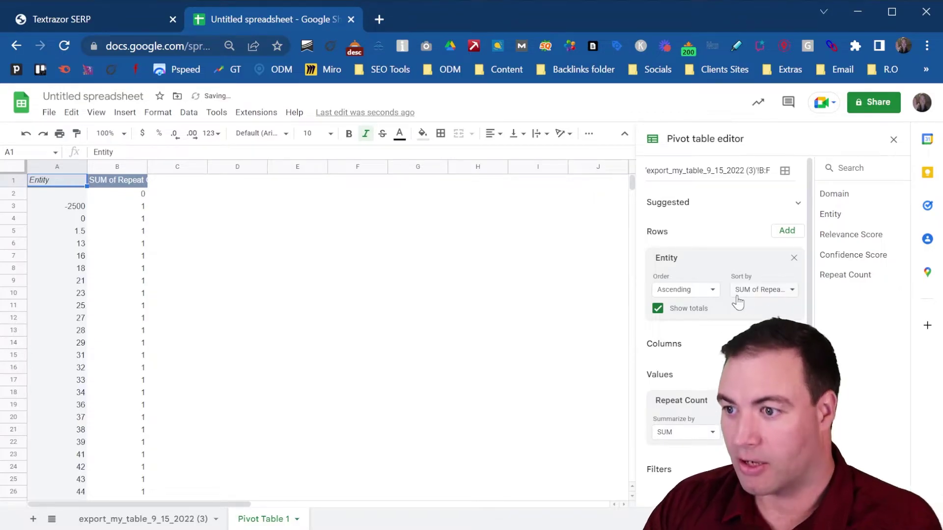
click(699, 293)
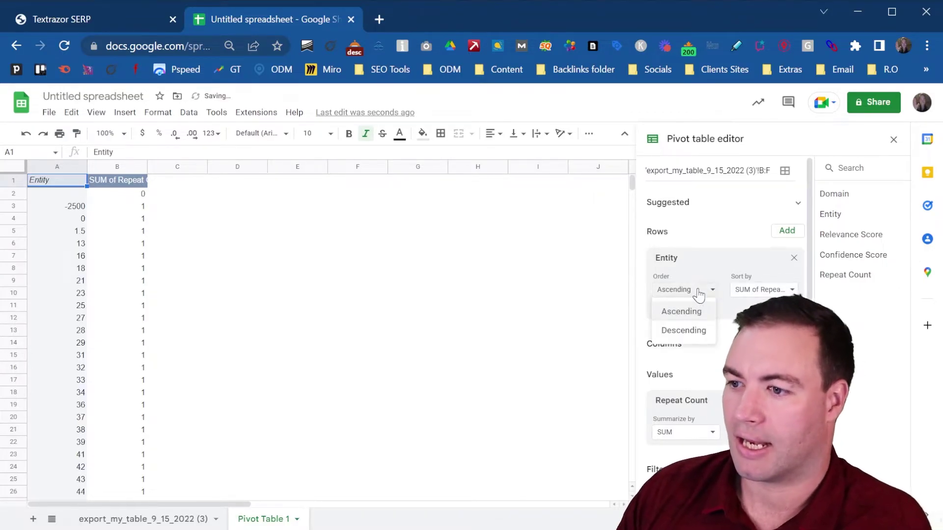
click(694, 330)
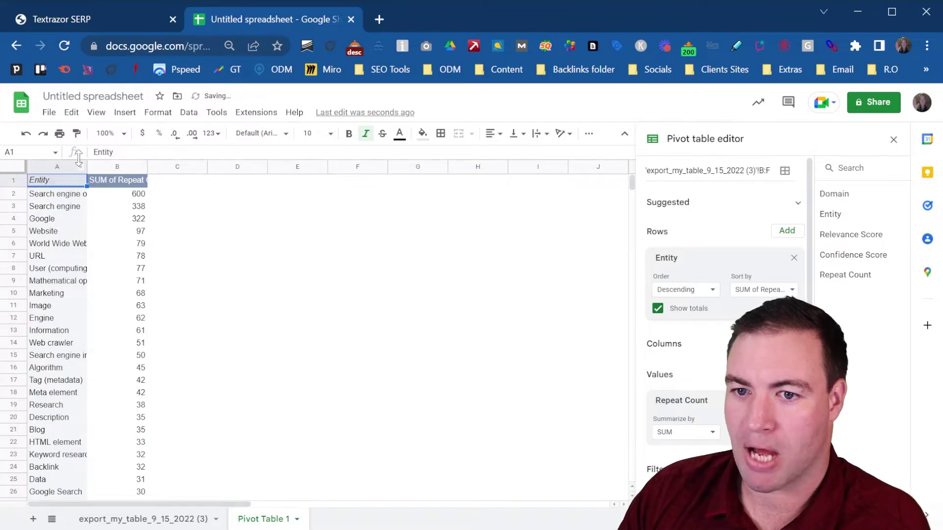
drag(84, 166, 265, 166)
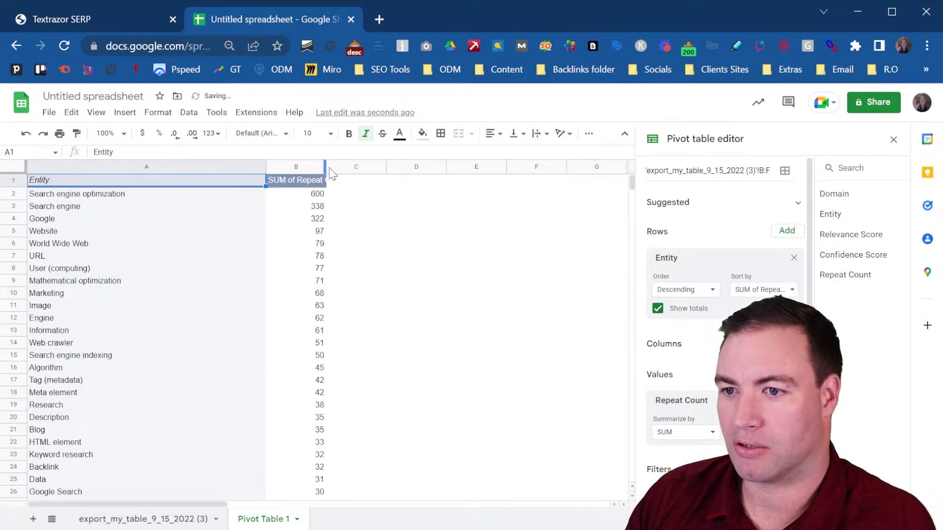
drag(326, 167, 416, 167)
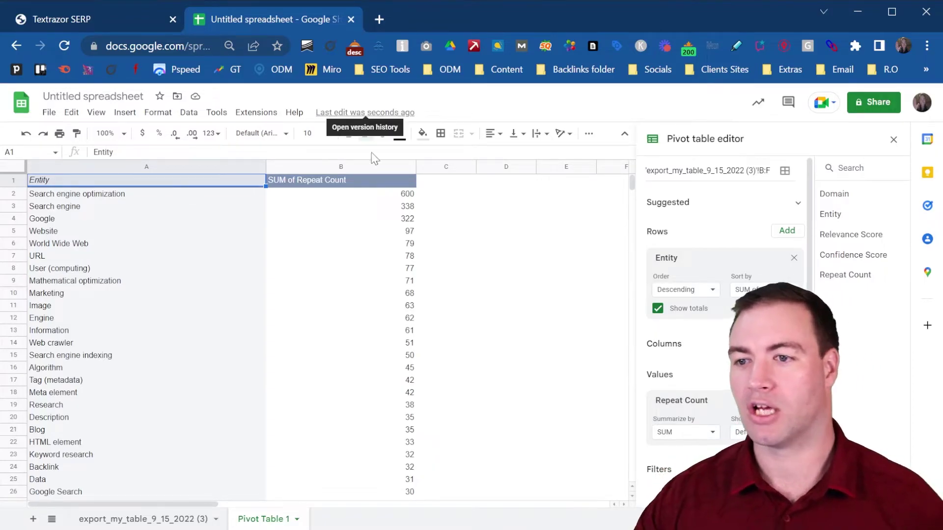
Enter =B2/10 in C2 and auto-fill it down the column (60, 33.8, 32.2…).
click(468, 208)
click(450, 196)
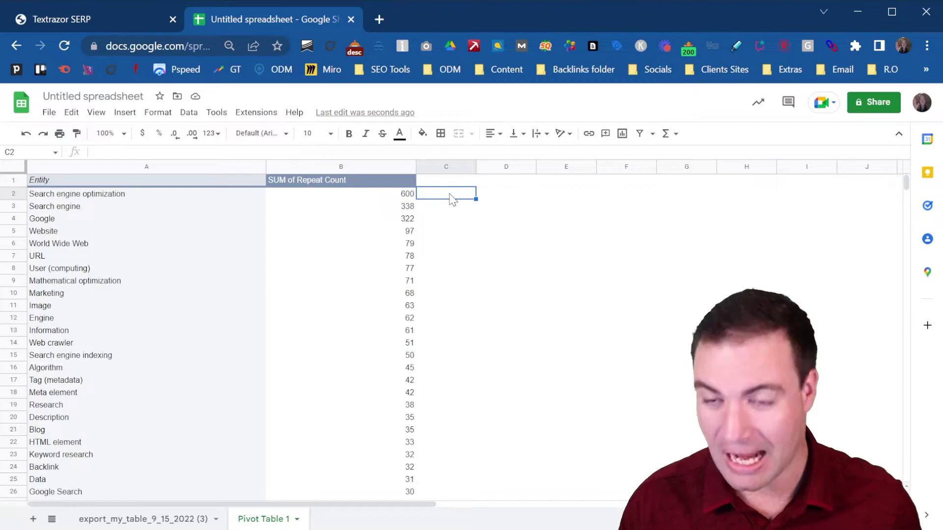
text(=)
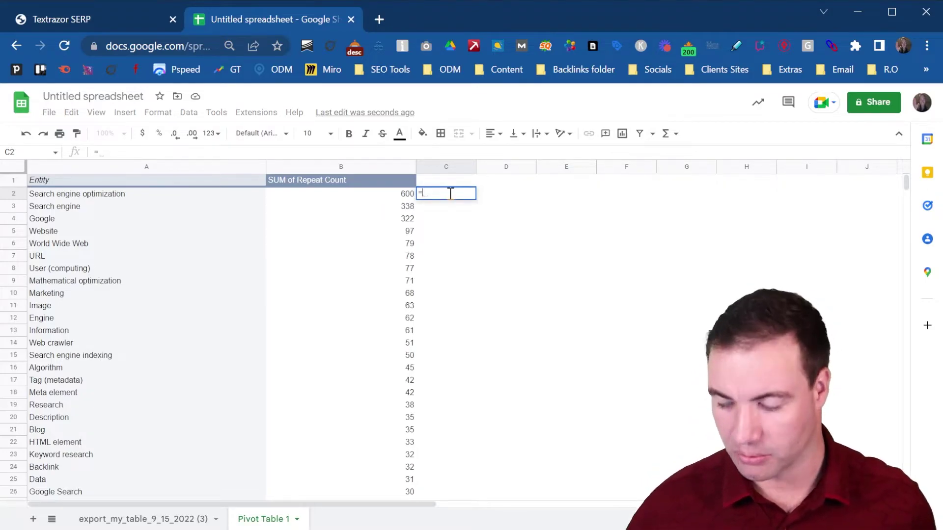
click(406, 195)
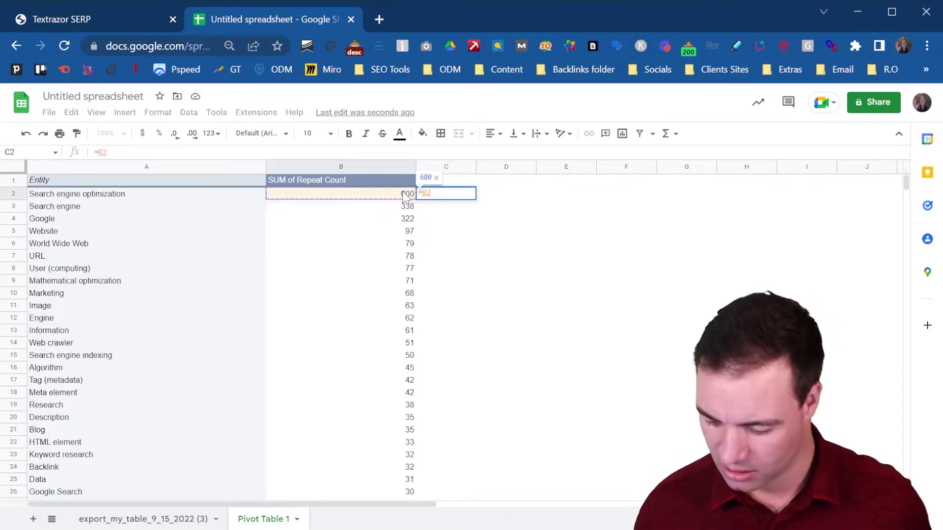
text(/10)
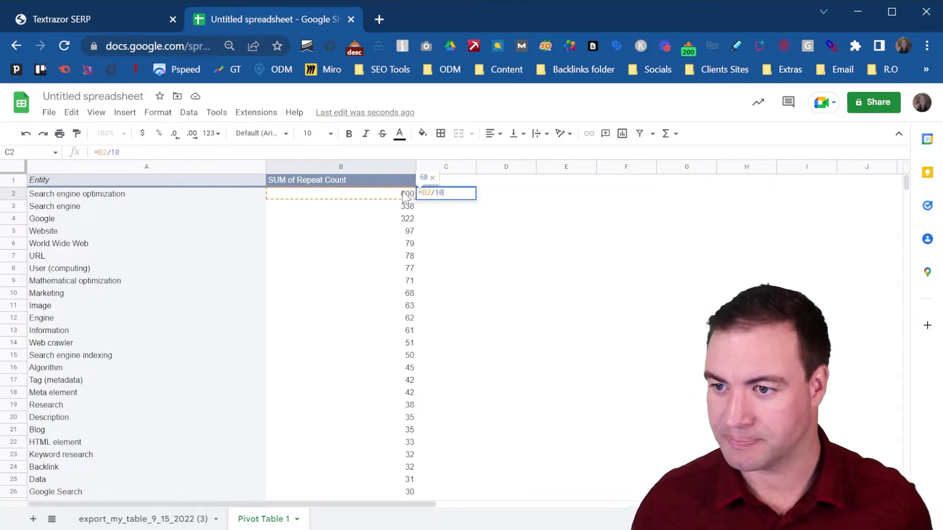
key(Return)
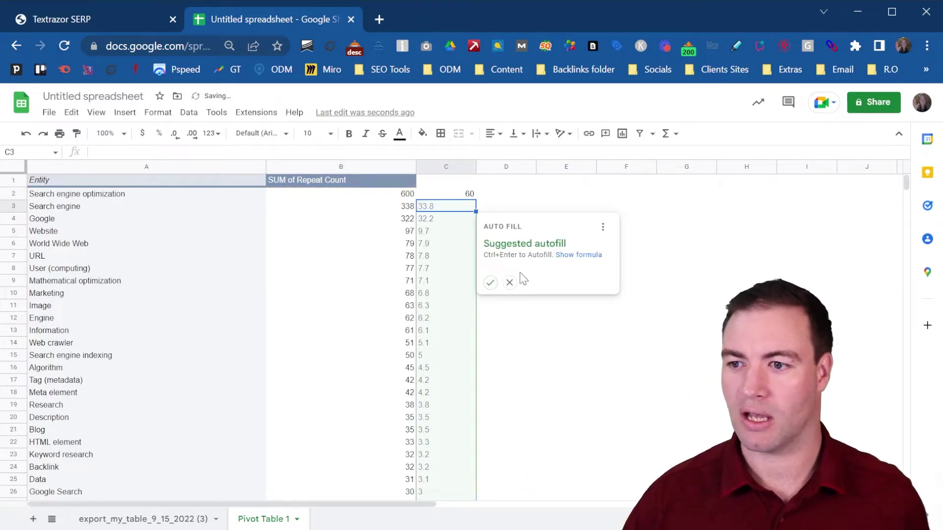
click(491, 284)
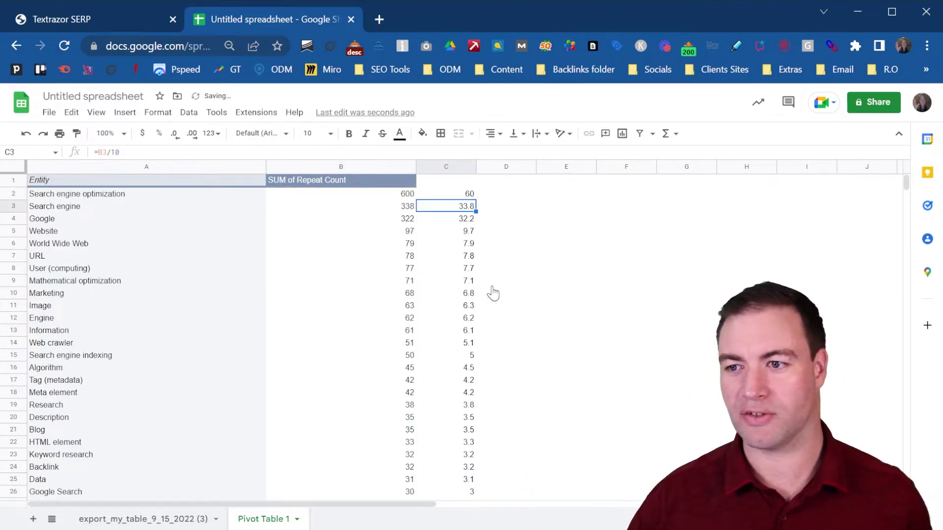
click(506, 195)
drag(440, 194, 448, 210)
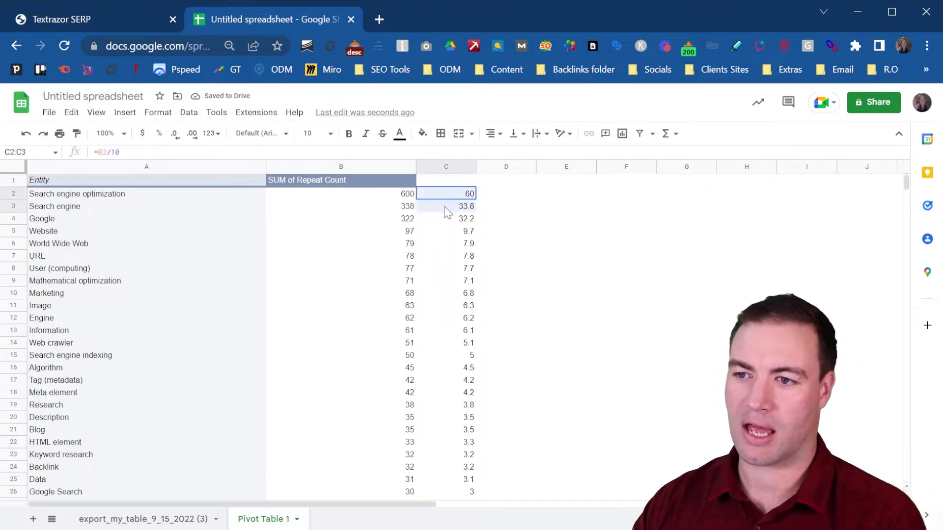
click(573, 208)
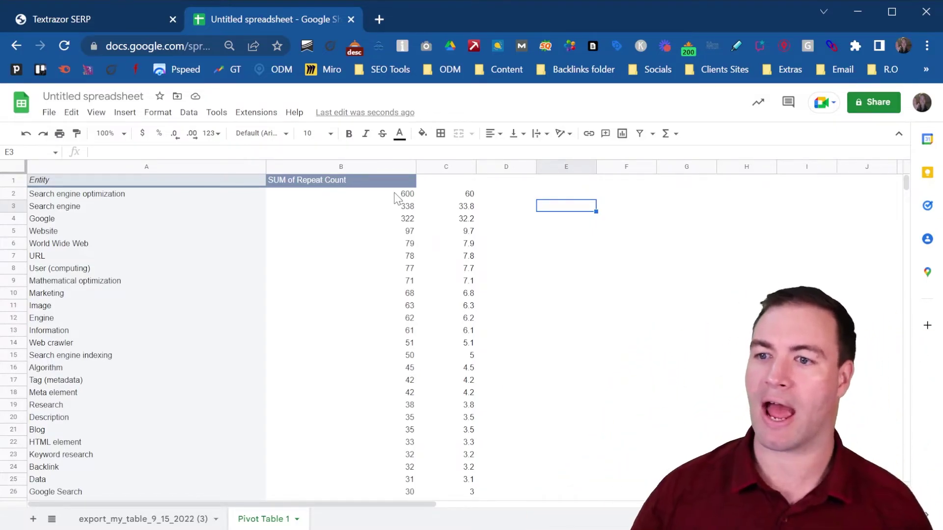
drag(467, 194, 467, 206)
drag(463, 249, 471, 270)
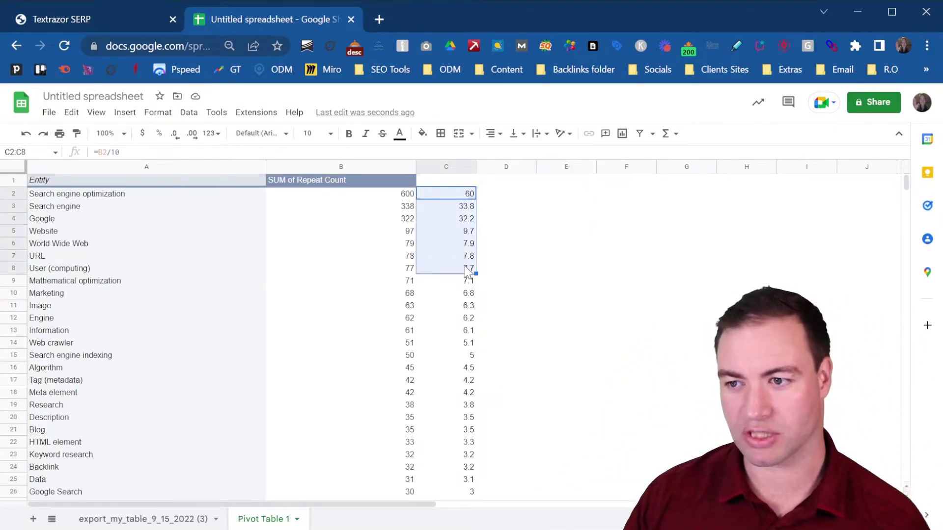
click(495, 204)
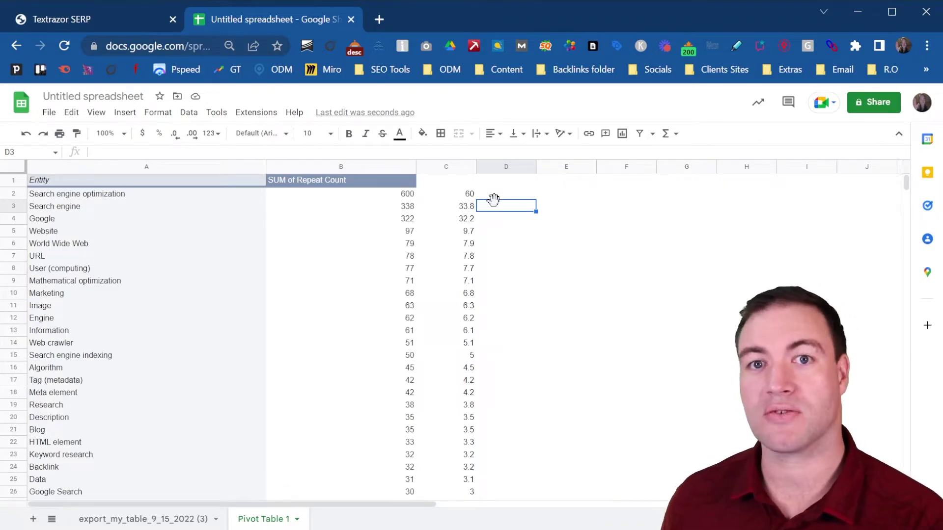
click(451, 194)
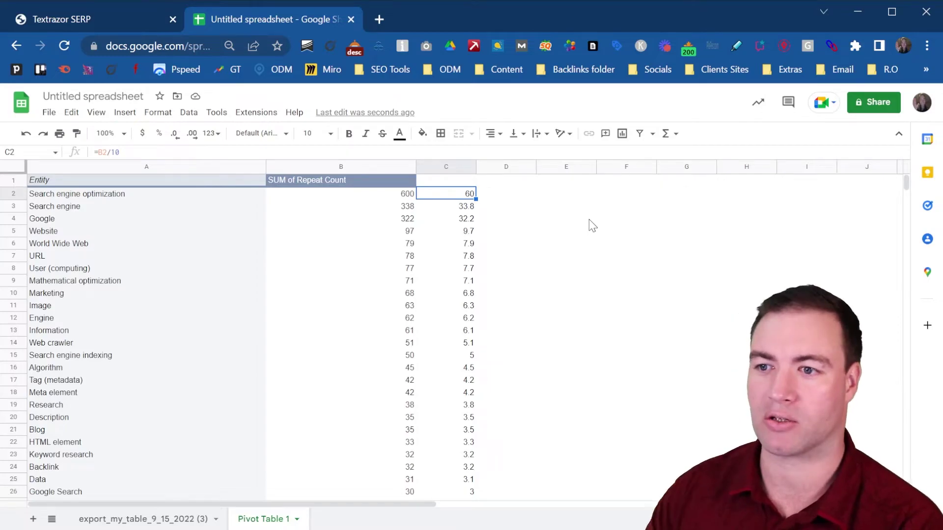
click(114, 205)
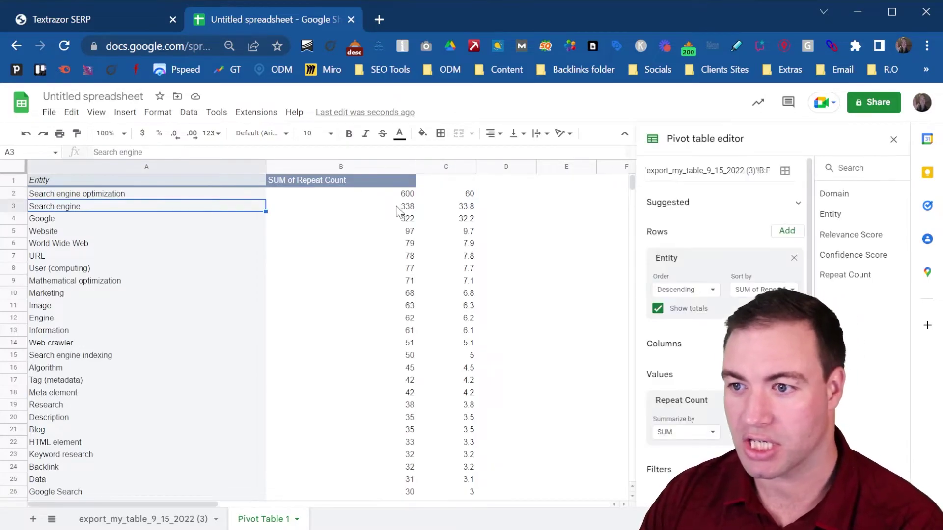
click(458, 208)
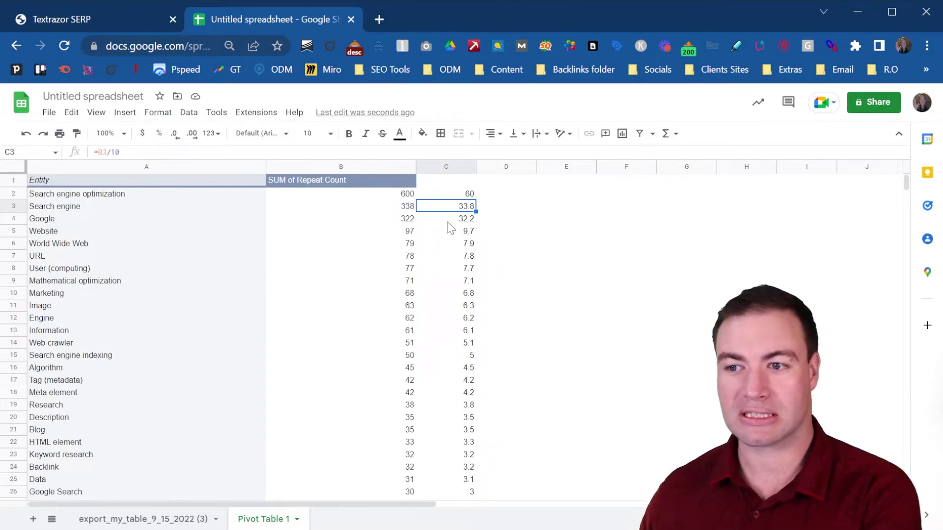
scroll(384, 353, down, 5)
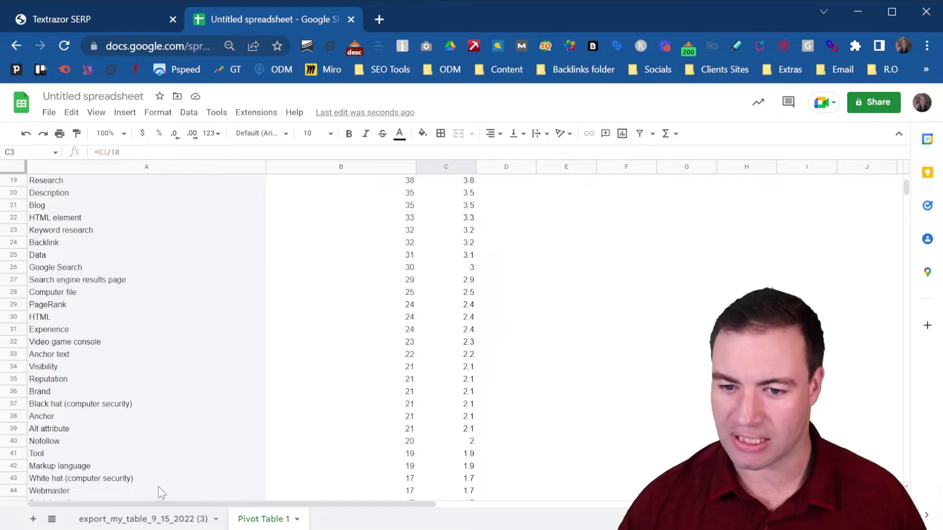
scroll(218, 436, down, 3)
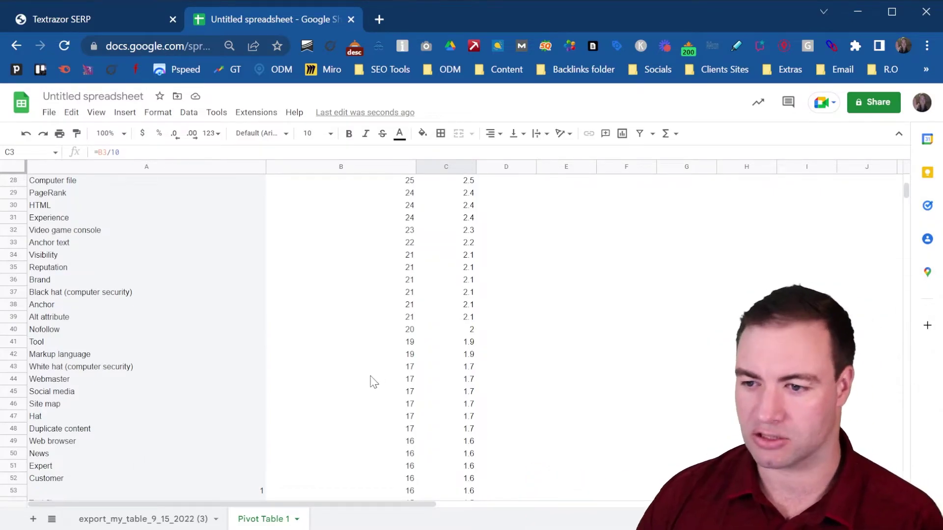
scroll(350, 440, up, 6)
scroll(350, 440, up, 3)
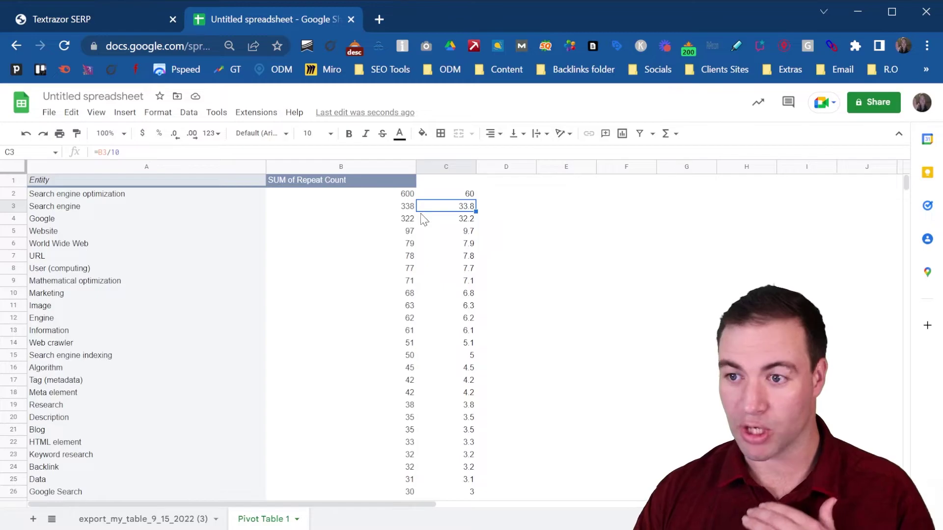
drag(461, 194, 474, 257)
scroll(390, 315, up, 10)
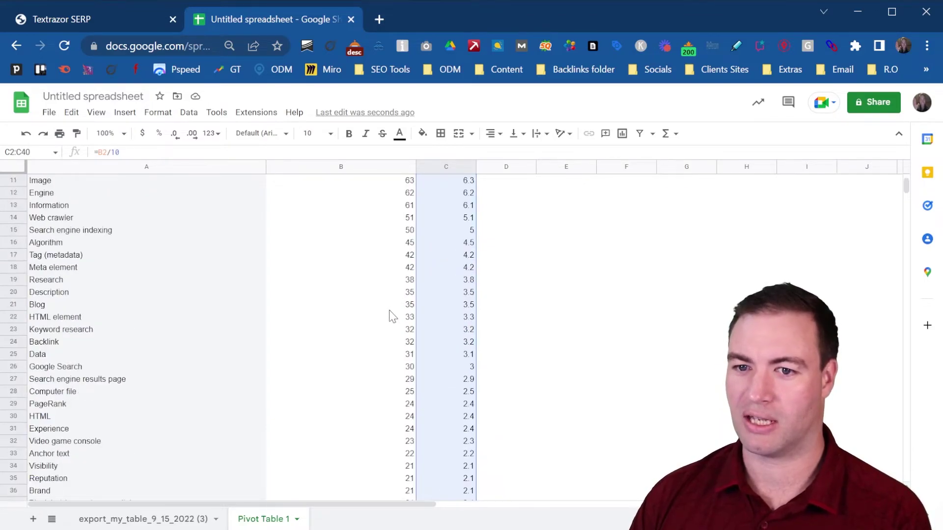
scroll(196, 202, down, 1)
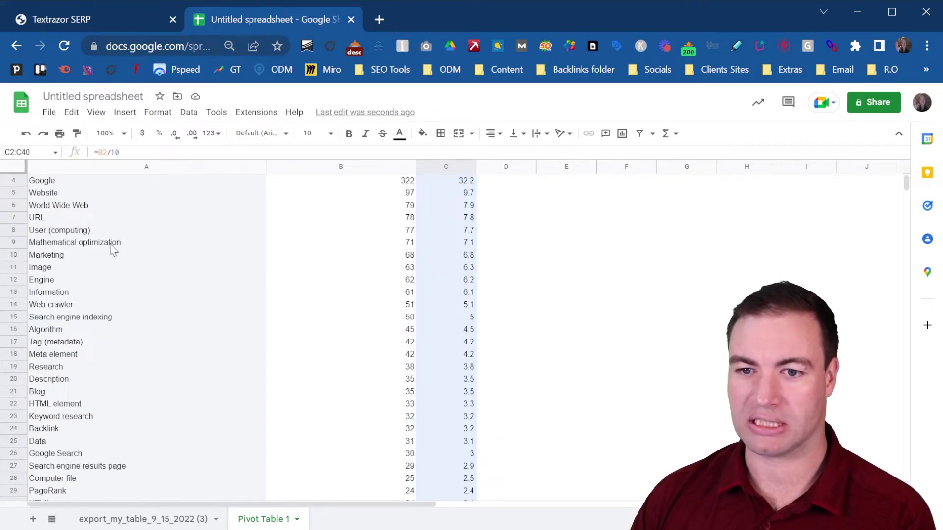
scroll(111, 251, down, 1)
scroll(46, 221, down, 1)
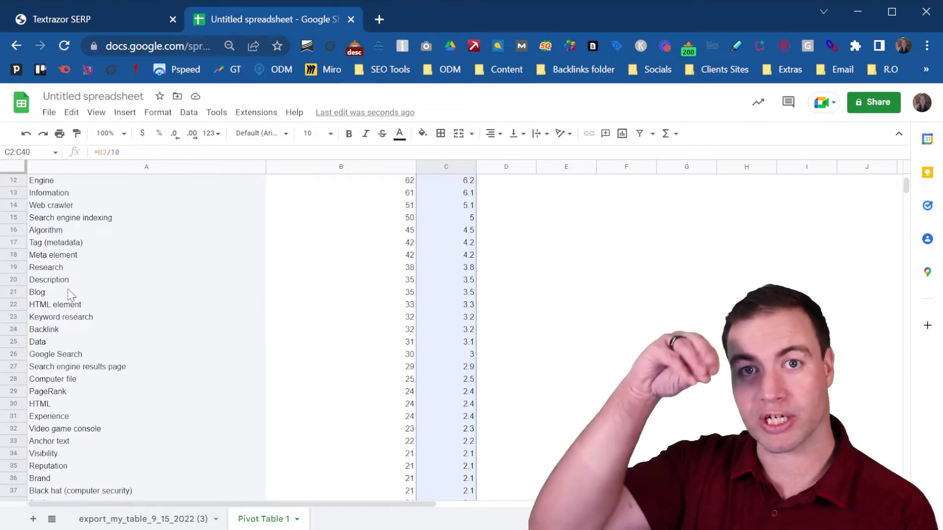
scroll(113, 317, down, 1)
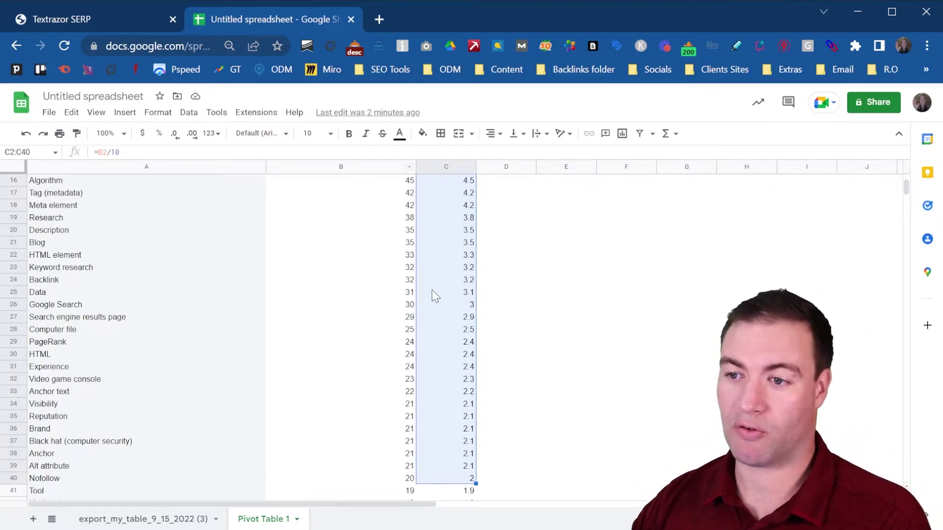
scroll(430, 292, up, 4)
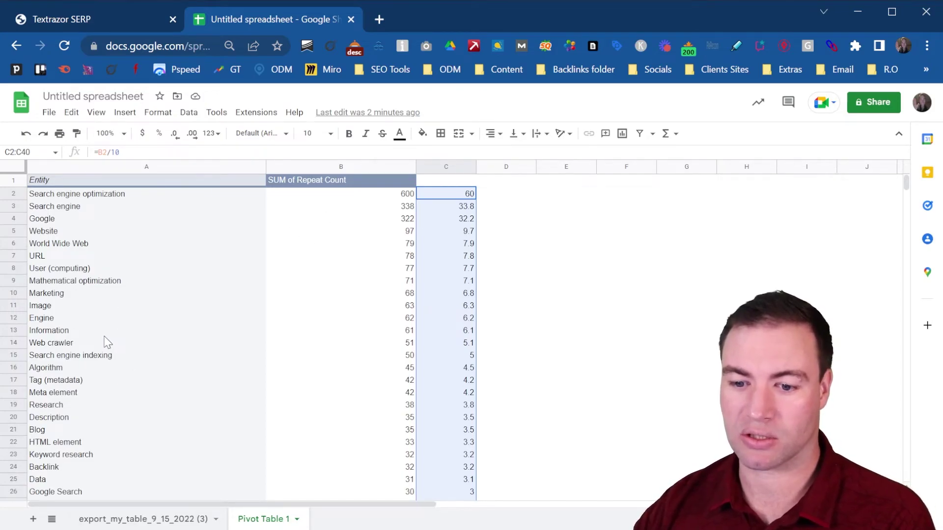
scroll(167, 366, down, 3)
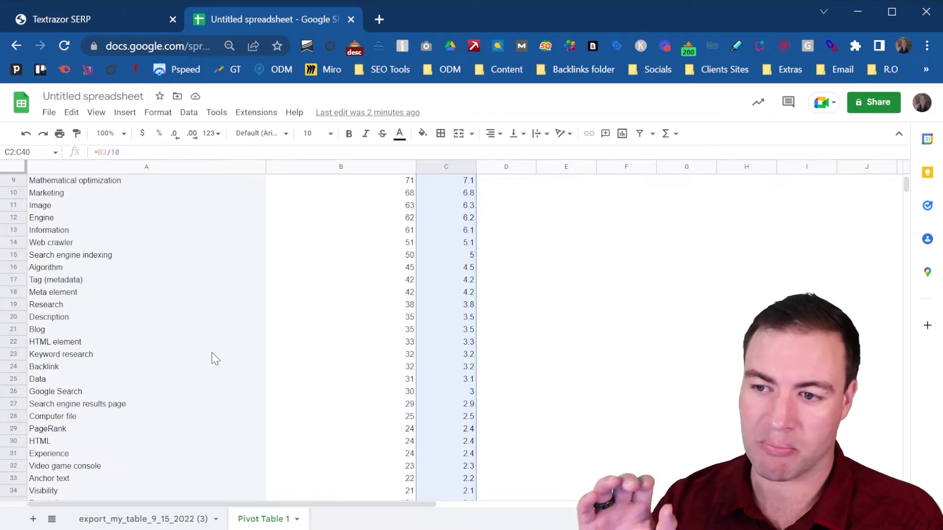
scroll(257, 361, down, 8)
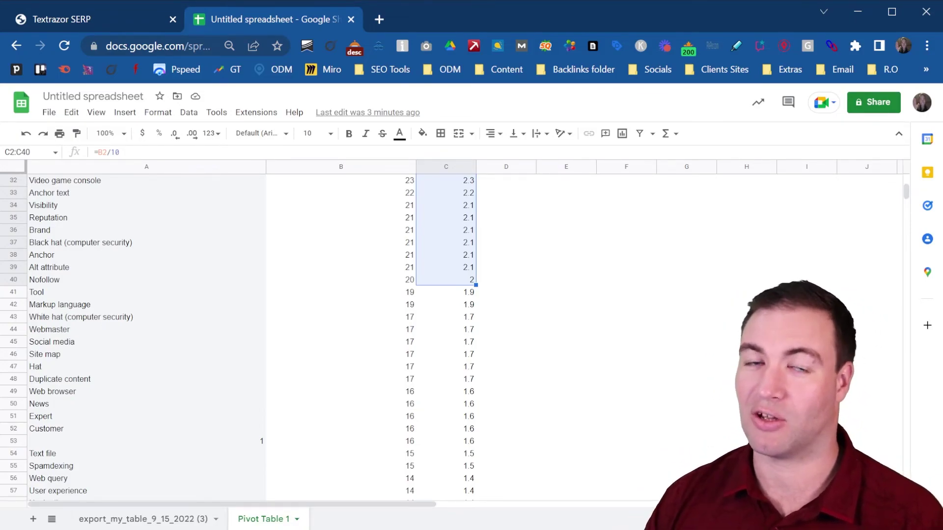
scroll(329, 413, up, 8)
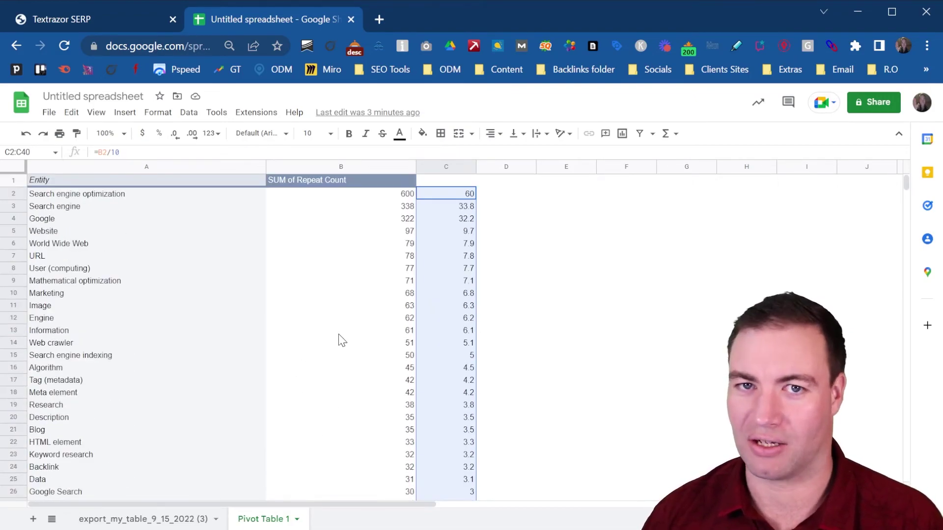
scroll(341, 253, down, 1)
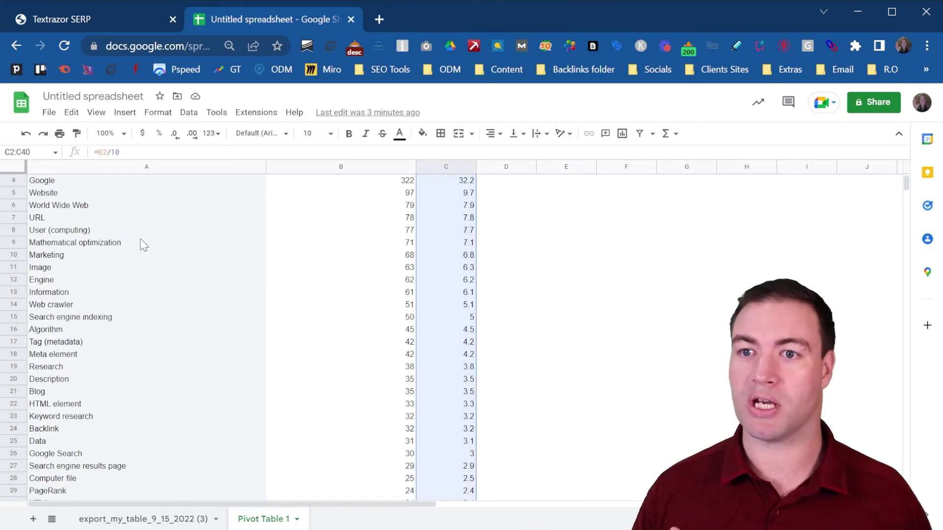
Switch back to the Textrazor SERP results page.
click(40, 18)
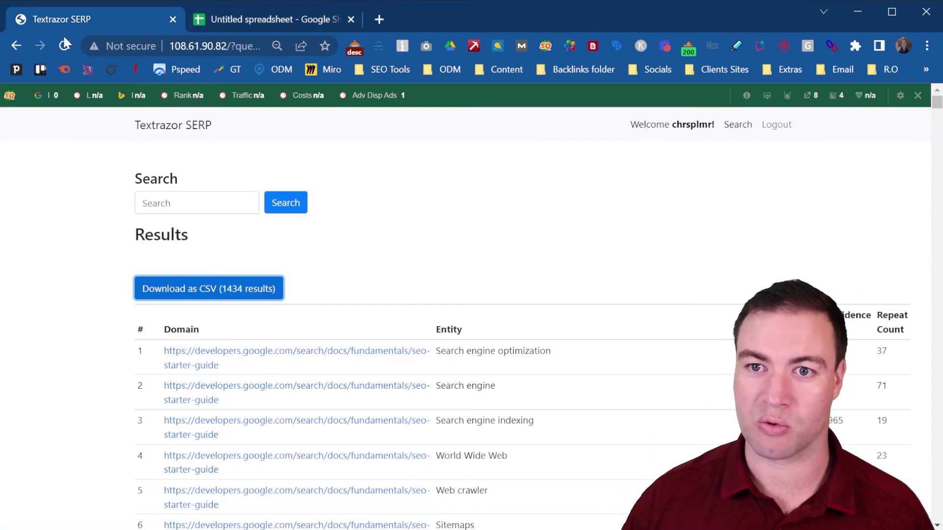